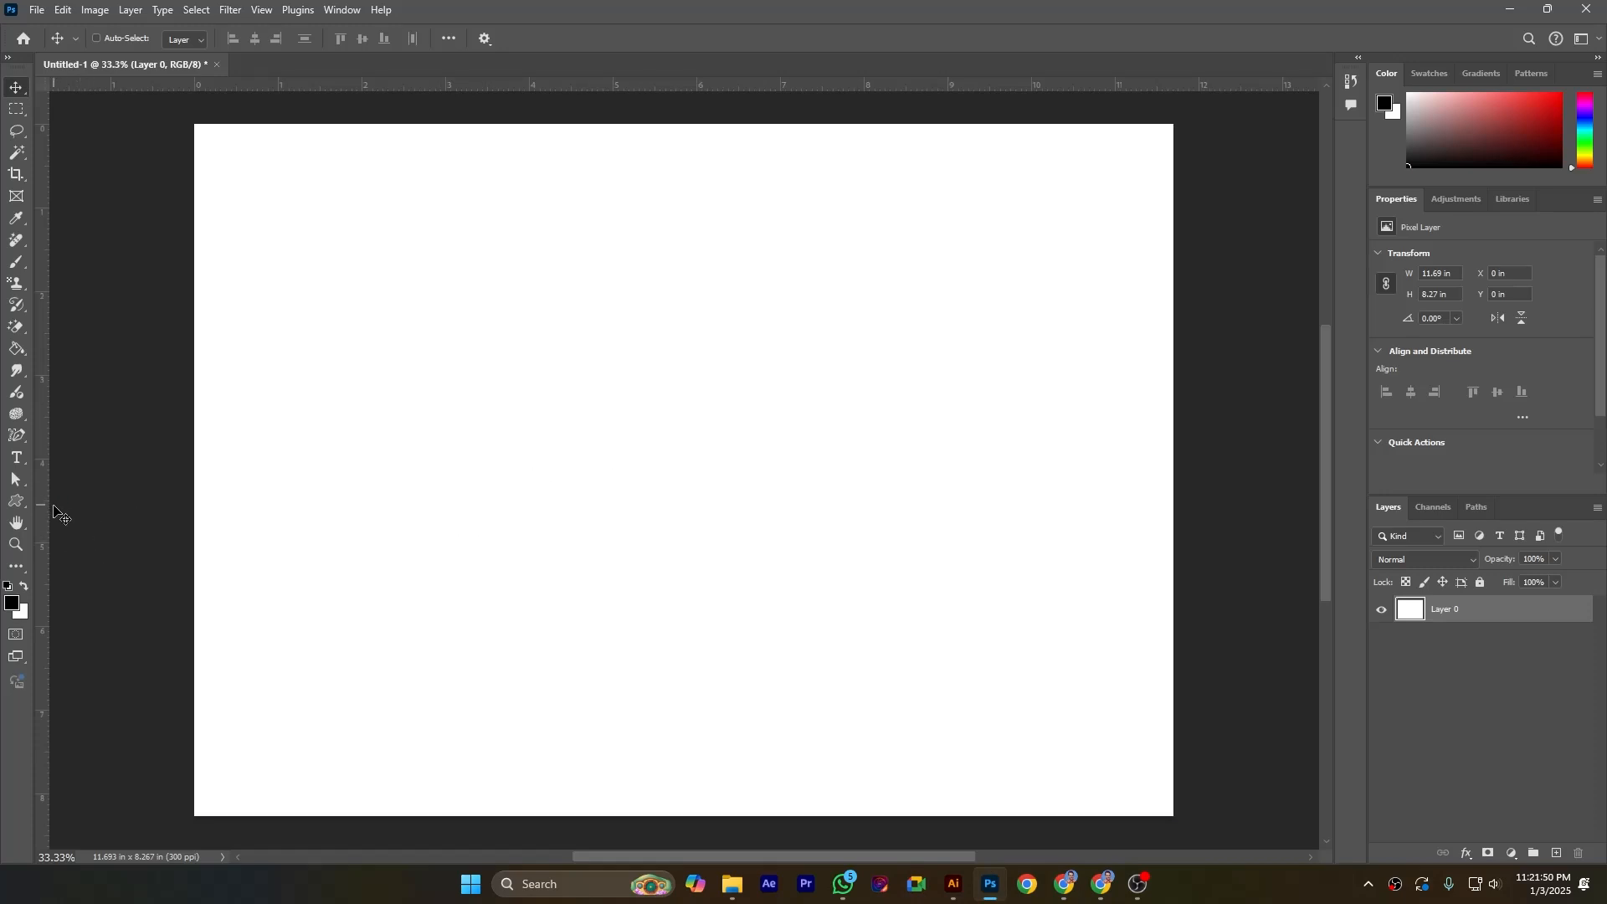
Step: Draw a starburst about 2 by 2.1 in with the Custom Shape tool's Starburst Color Target preset
{"action": "left_click", "coordinate": [18, 502]}
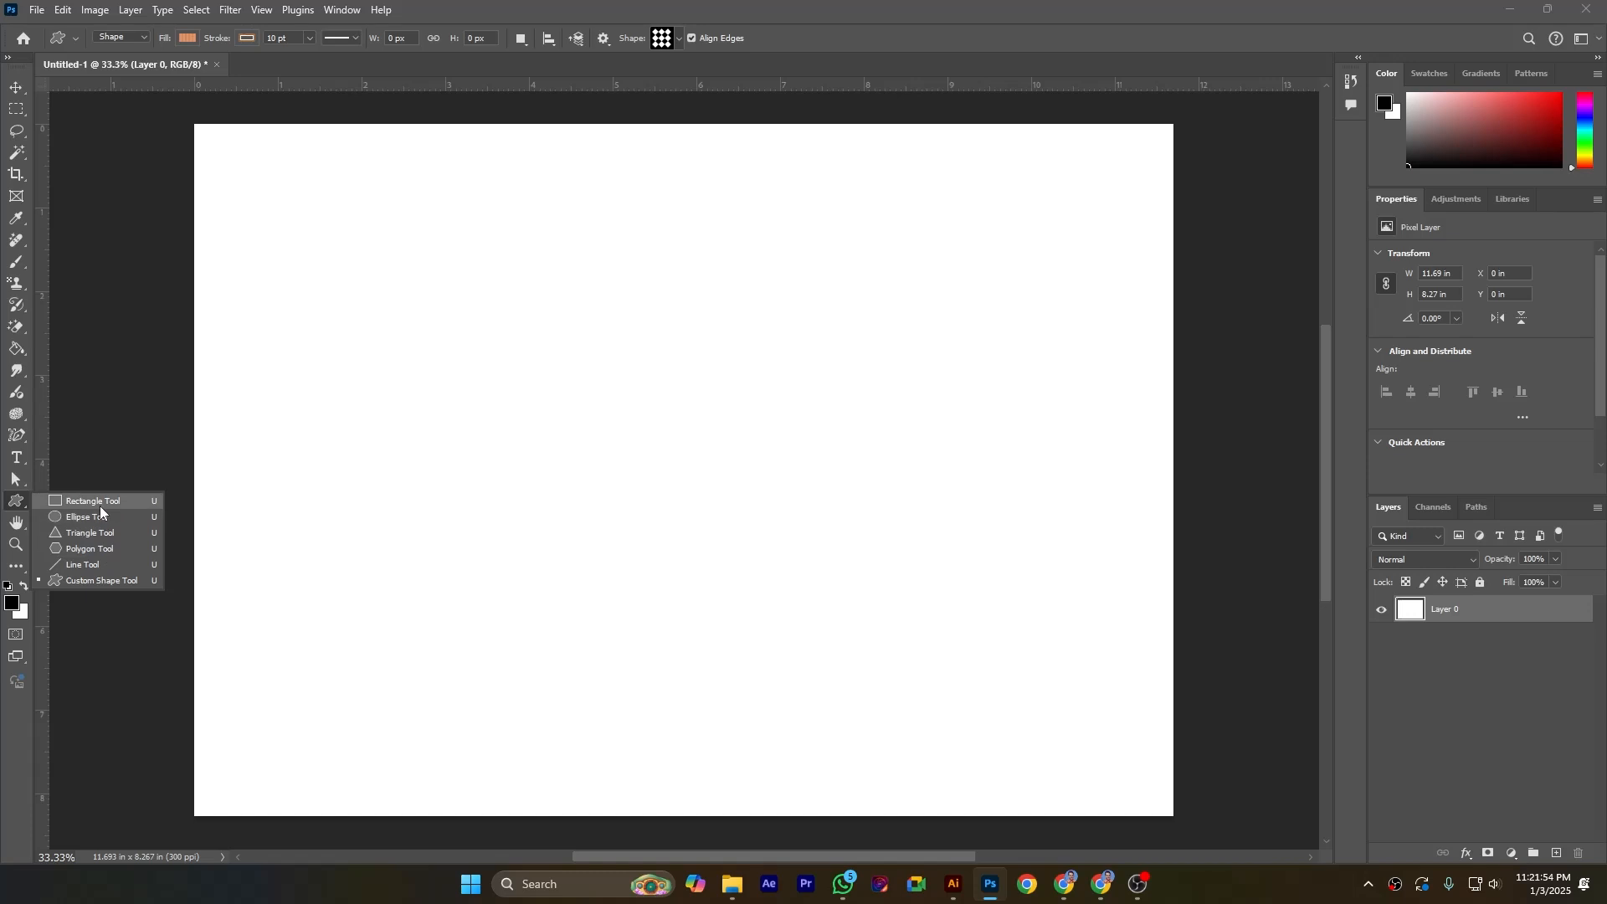
{"action": "left_click", "coordinate": [113, 580]}
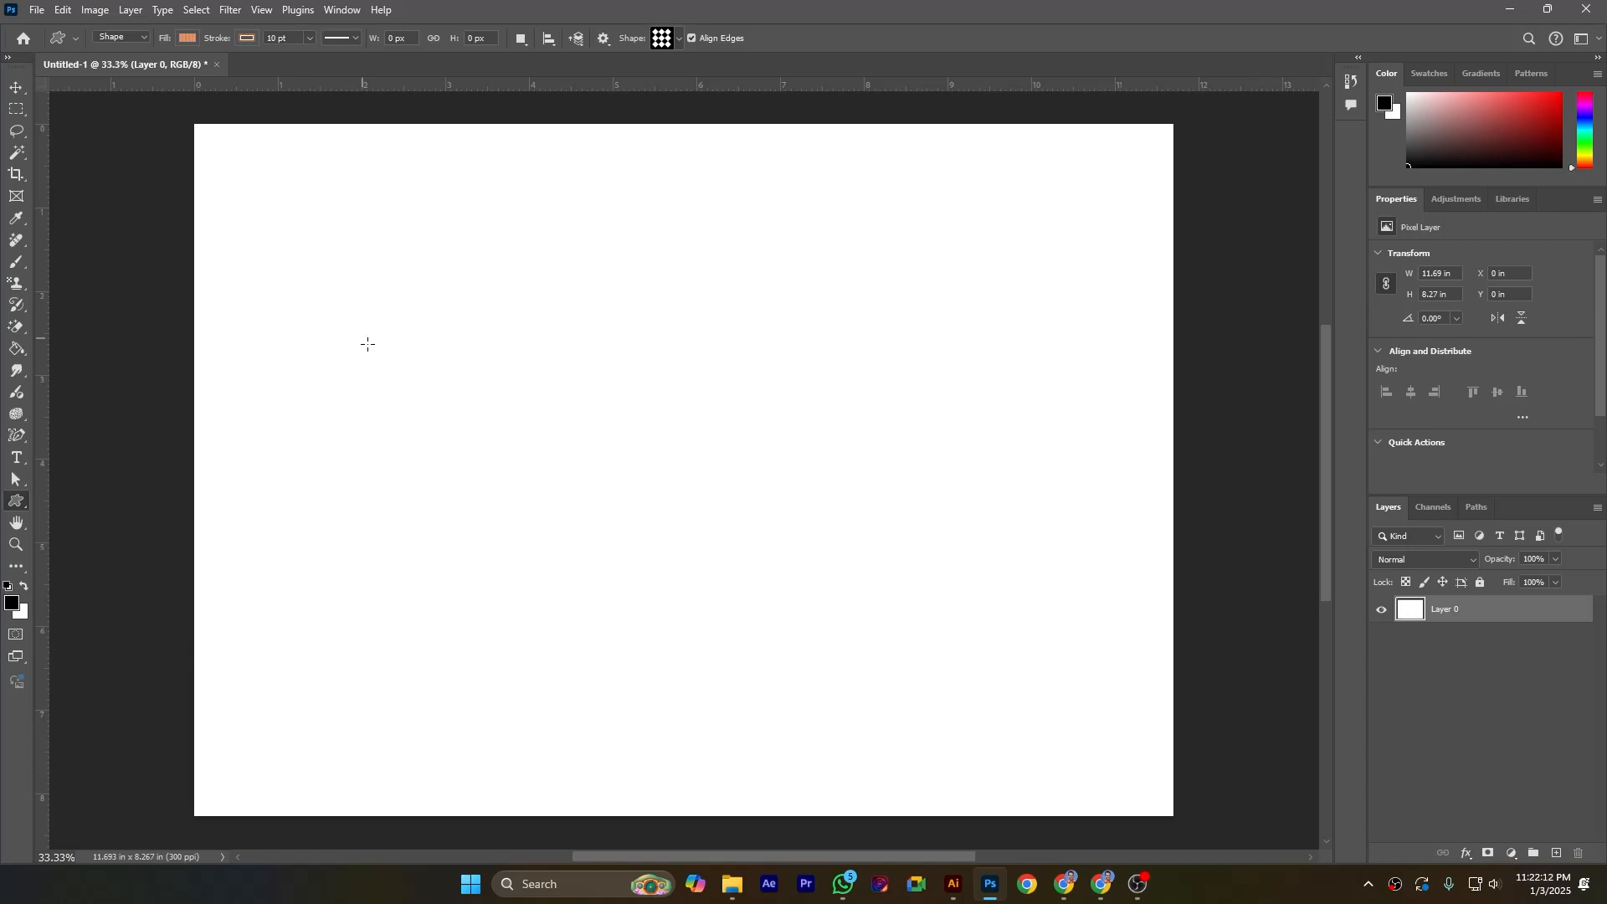
{"action": "left_click", "coordinate": [75, 39]}
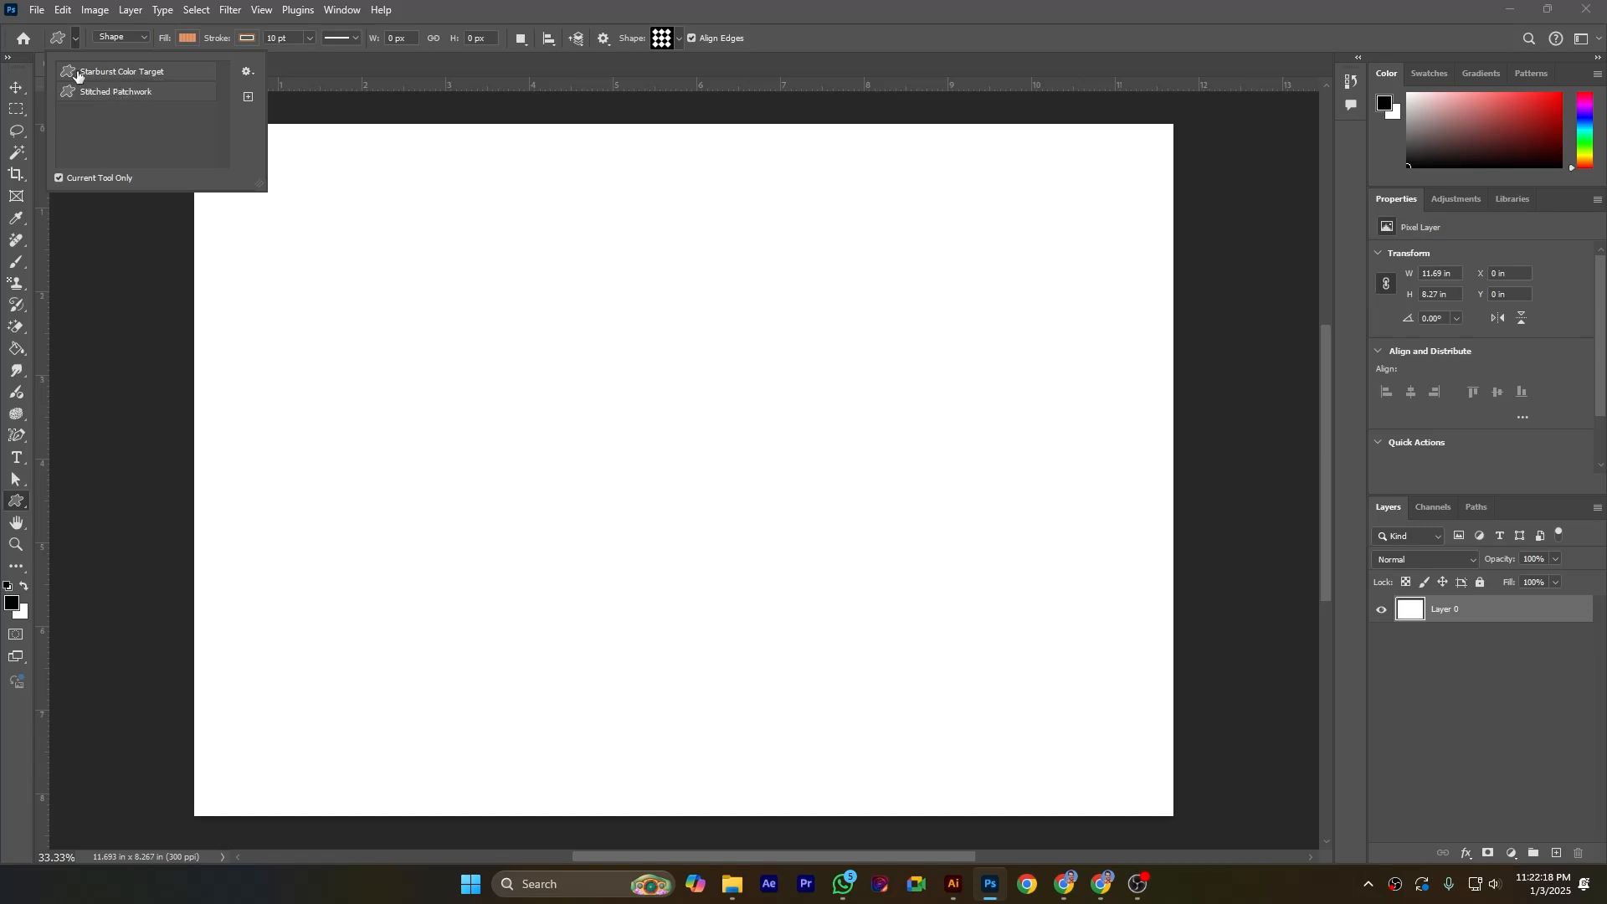
{"action": "left_click", "coordinate": [146, 73]}
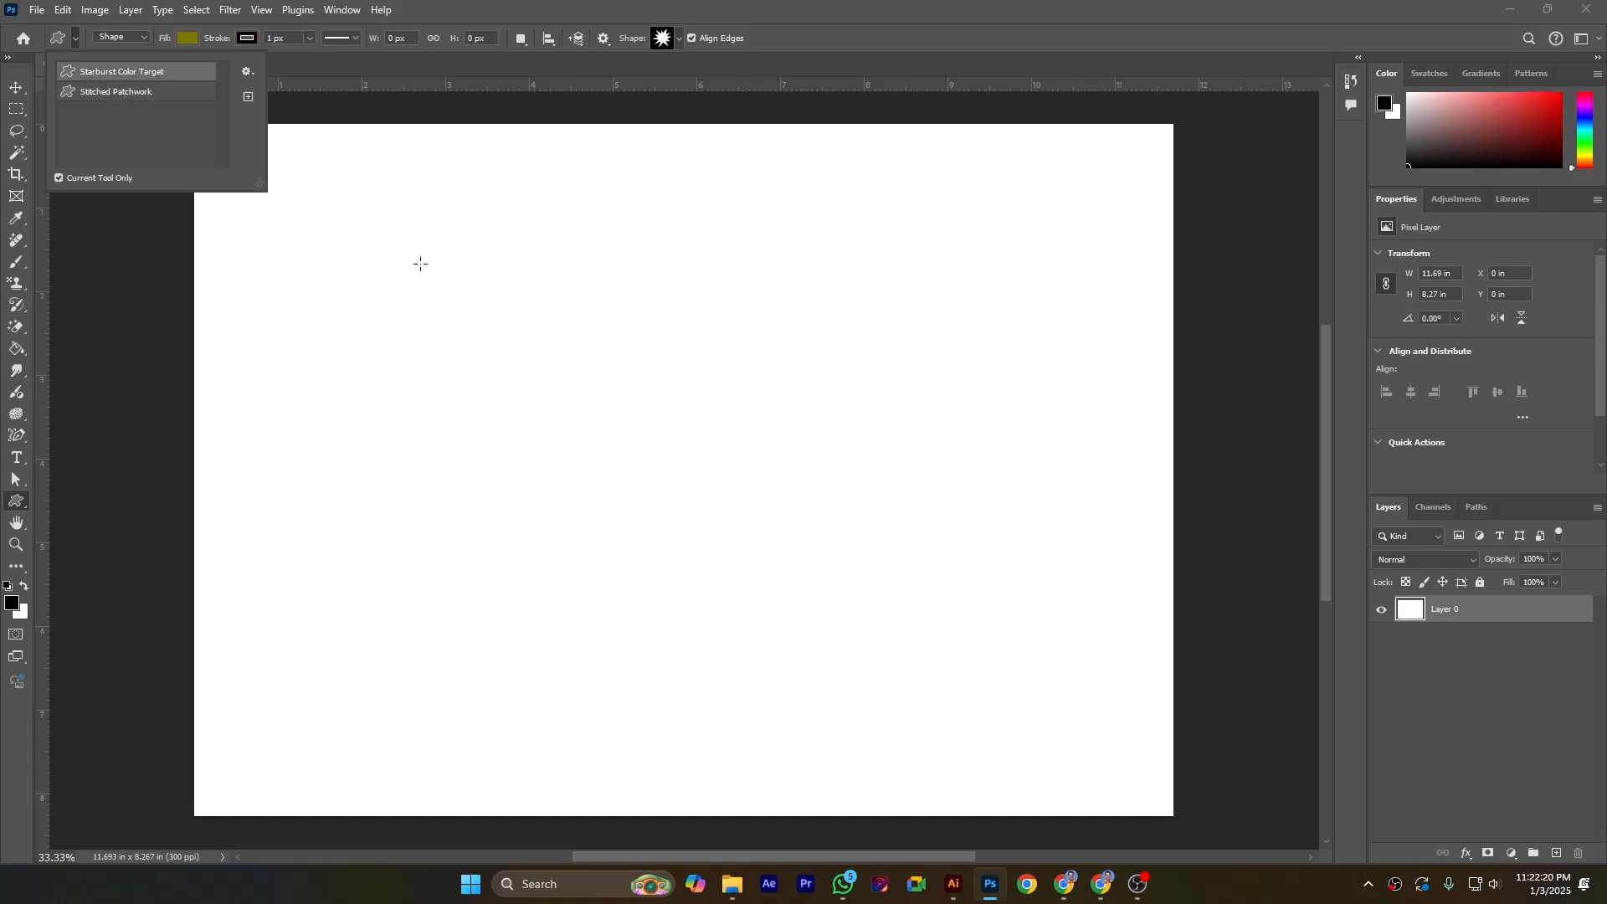
{"action": "left_click_drag", "start_coordinate": [384, 246], "coordinate": [551, 424]}
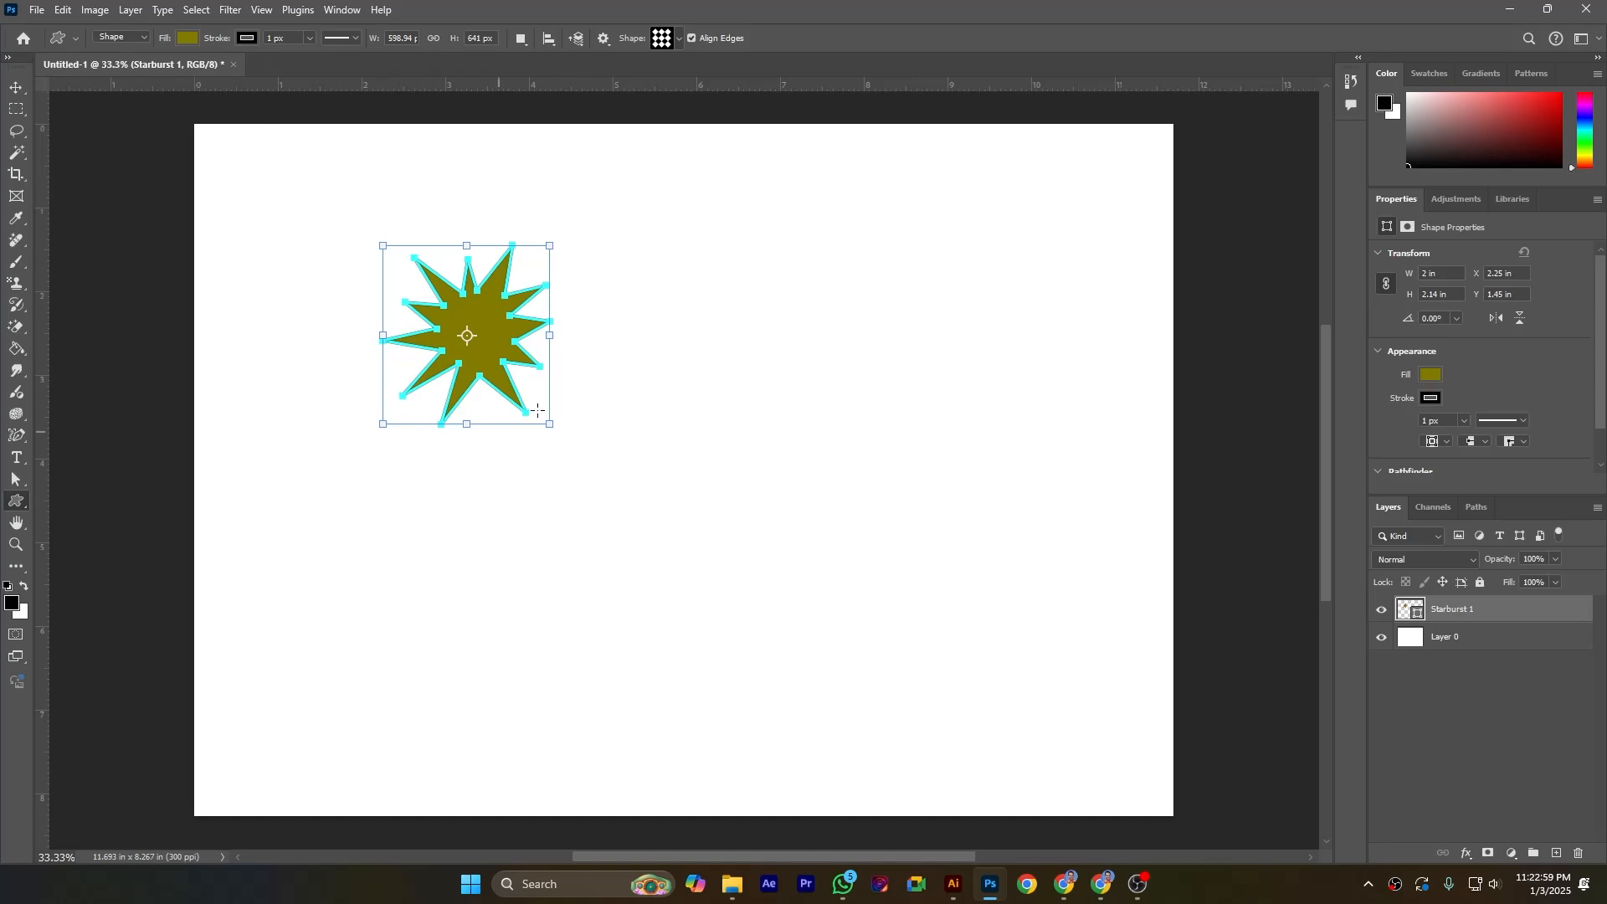
Step: Draw a diamond tile grid shape about 2.2 by 2.1 in below the starburst and nudge it upward
{"action": "left_click", "coordinate": [76, 38]}
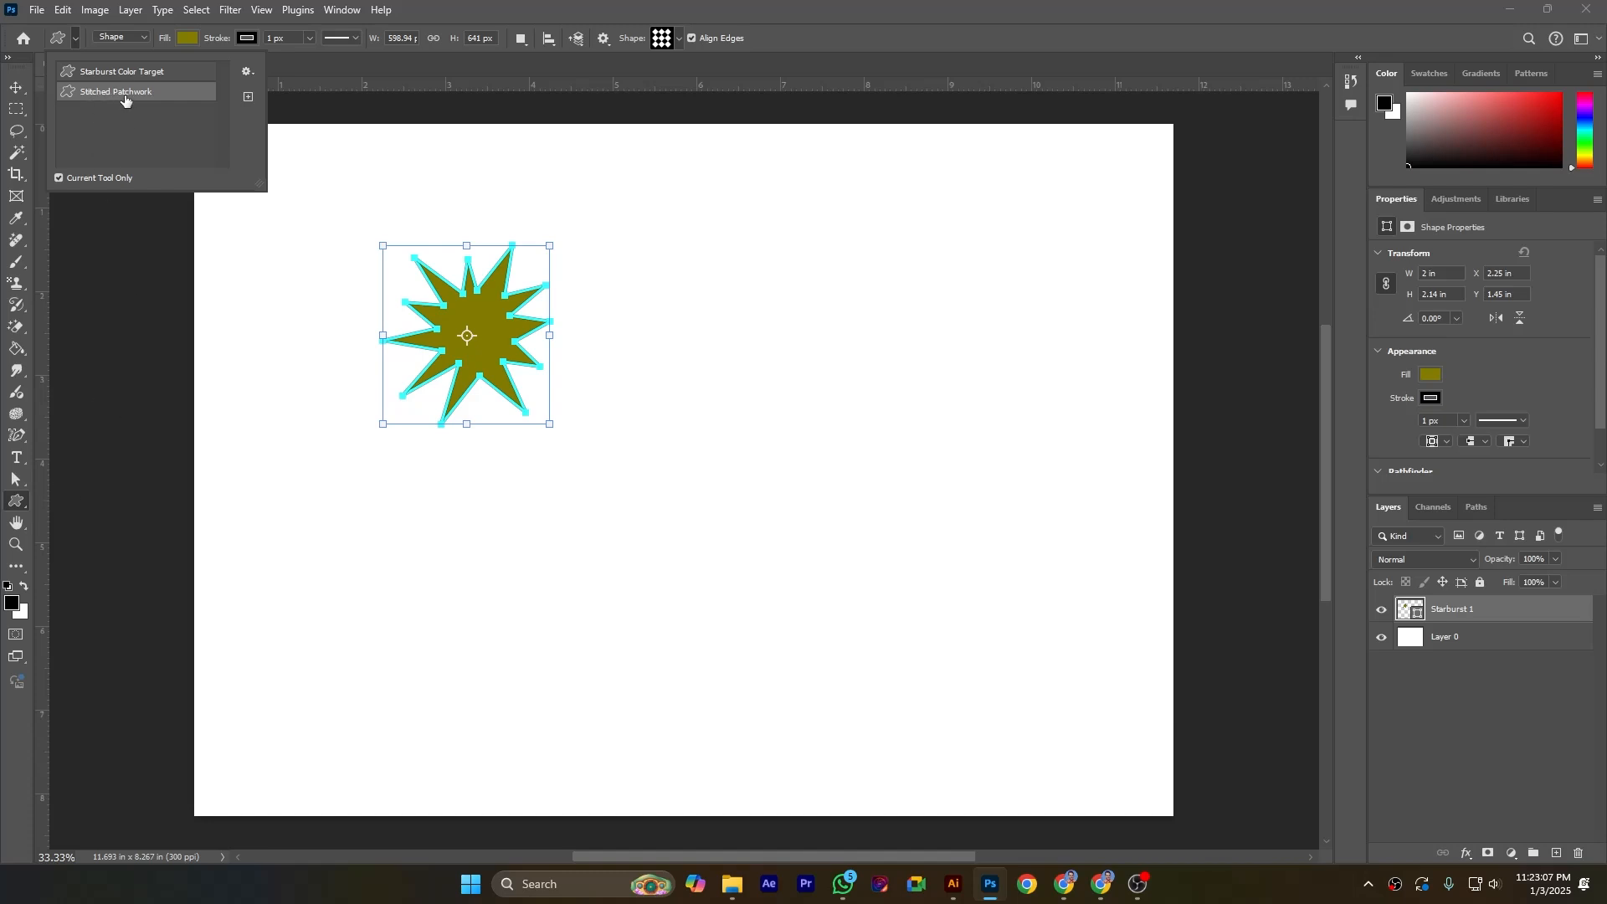
{"action": "left_click_drag", "start_coordinate": [370, 530], "coordinate": [552, 703]}
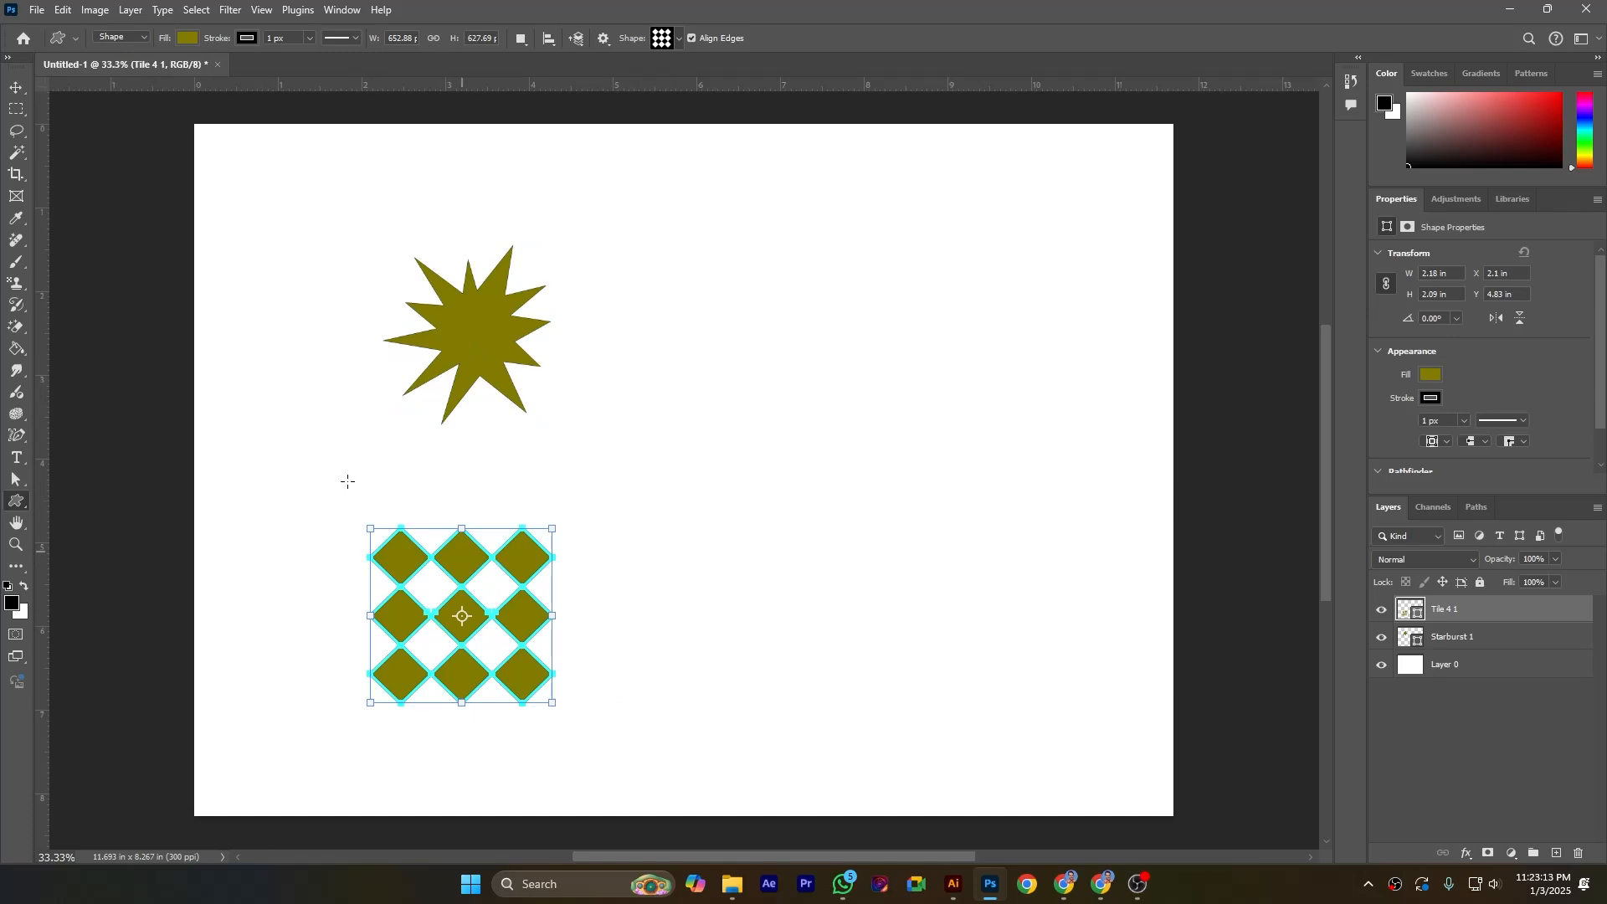
{"action": "left_click", "coordinate": [16, 87]}
{"action": "left_click_drag", "start_coordinate": [478, 562], "coordinate": [466, 481]}
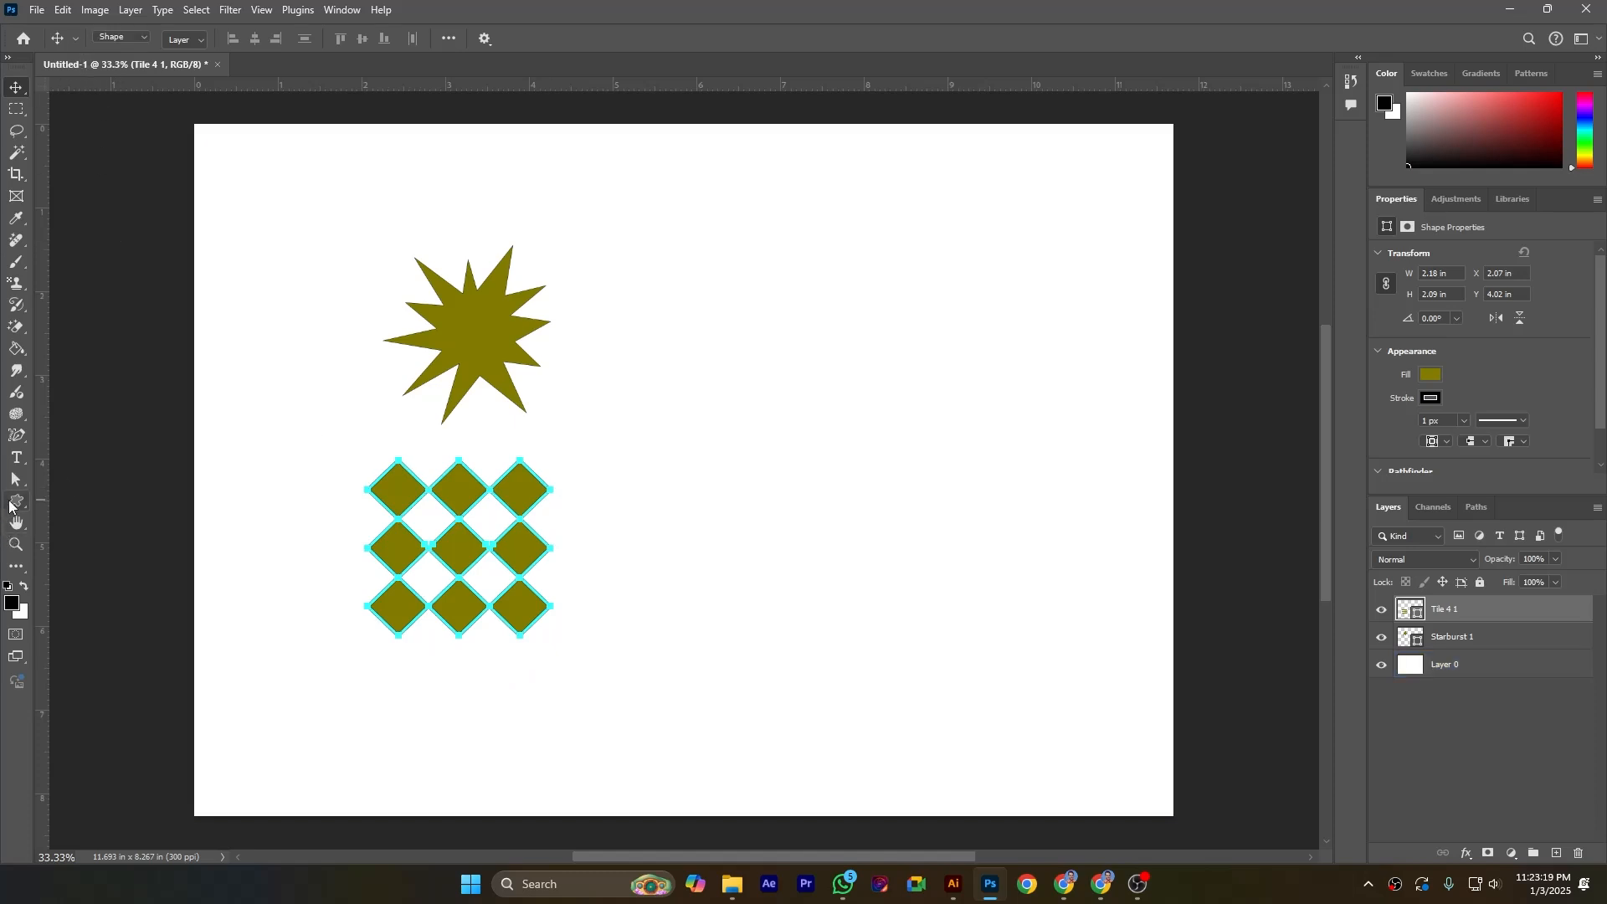
Step: Return to the Custom Shape tool and set the path operation to Combine Shapes
{"action": "left_click", "coordinate": [10, 503]}
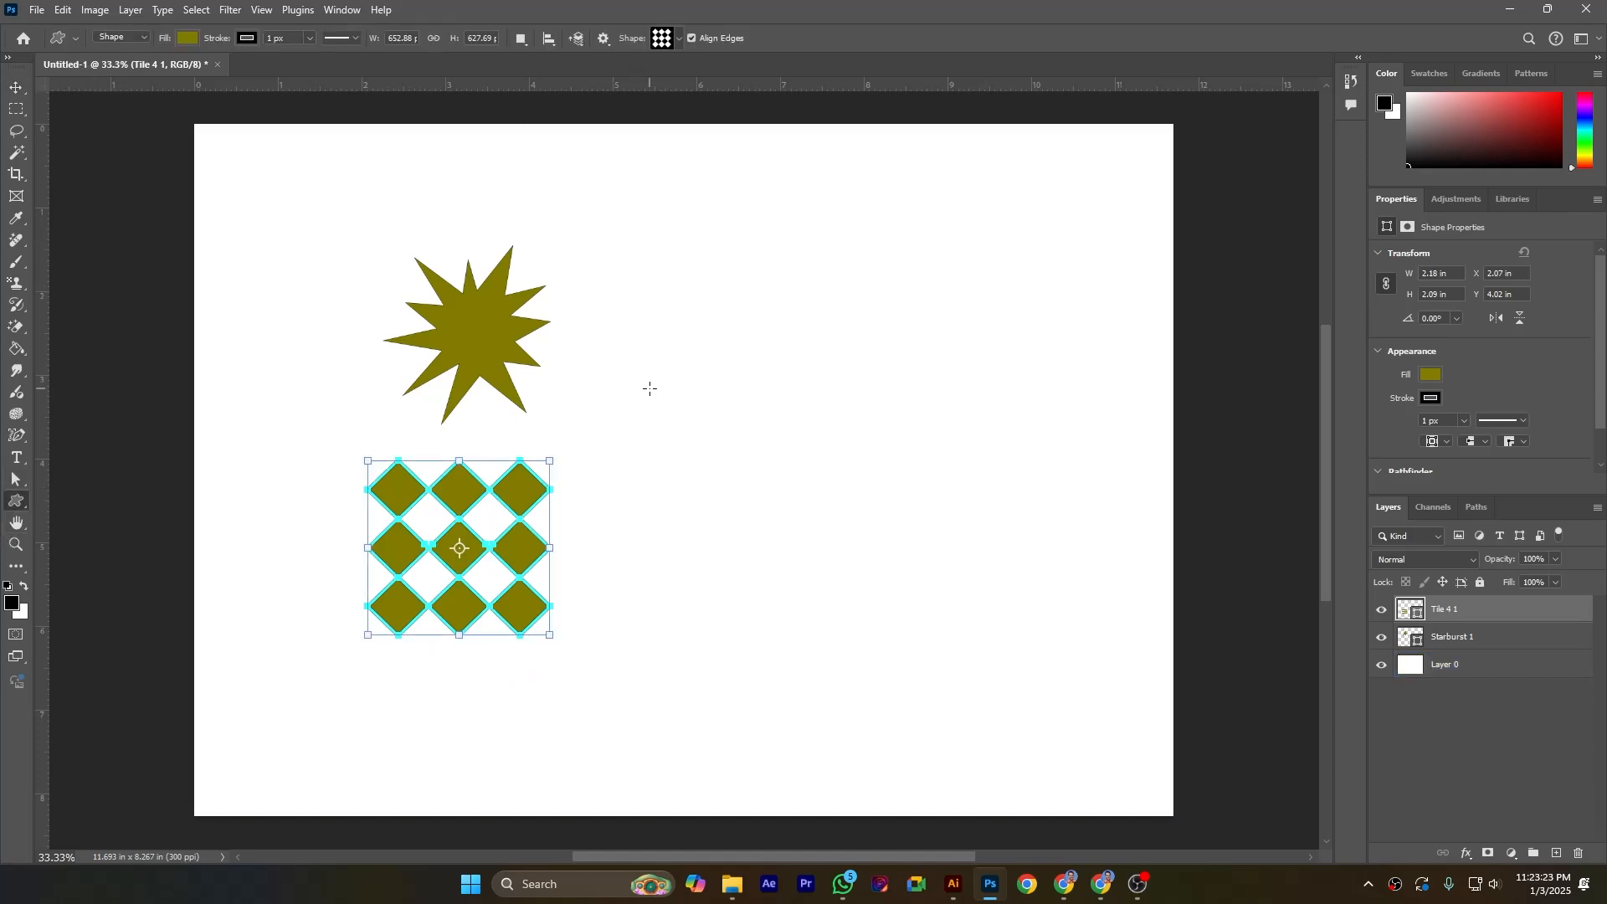
{"action": "left_click", "coordinate": [550, 39]}
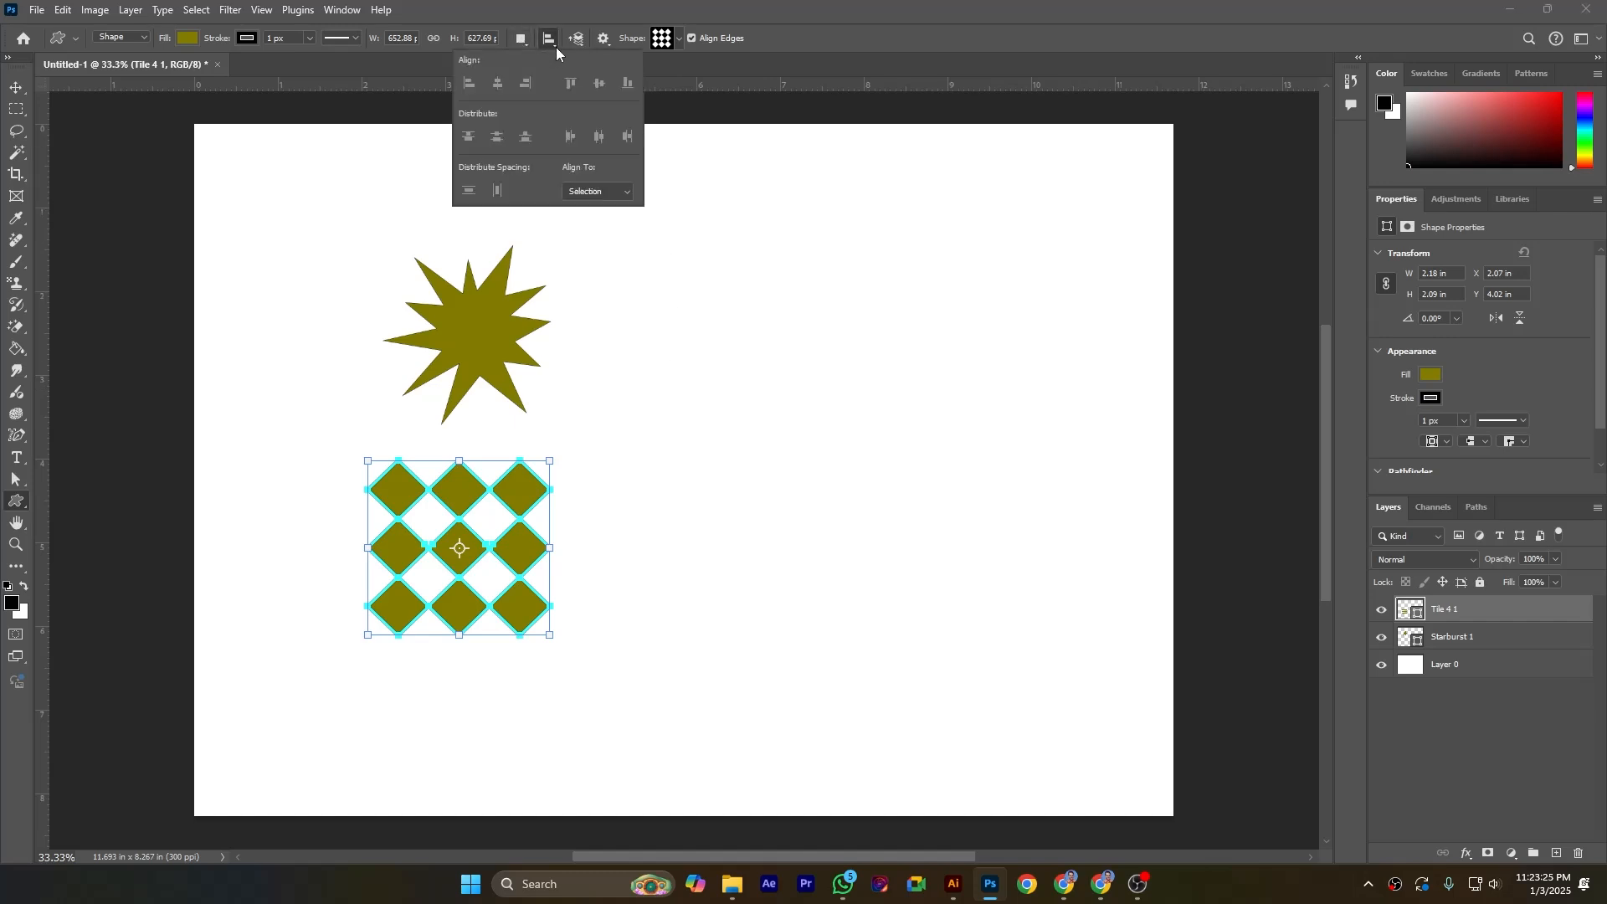
{"action": "left_click", "coordinate": [521, 38]}
{"action": "left_click", "coordinate": [563, 76]}
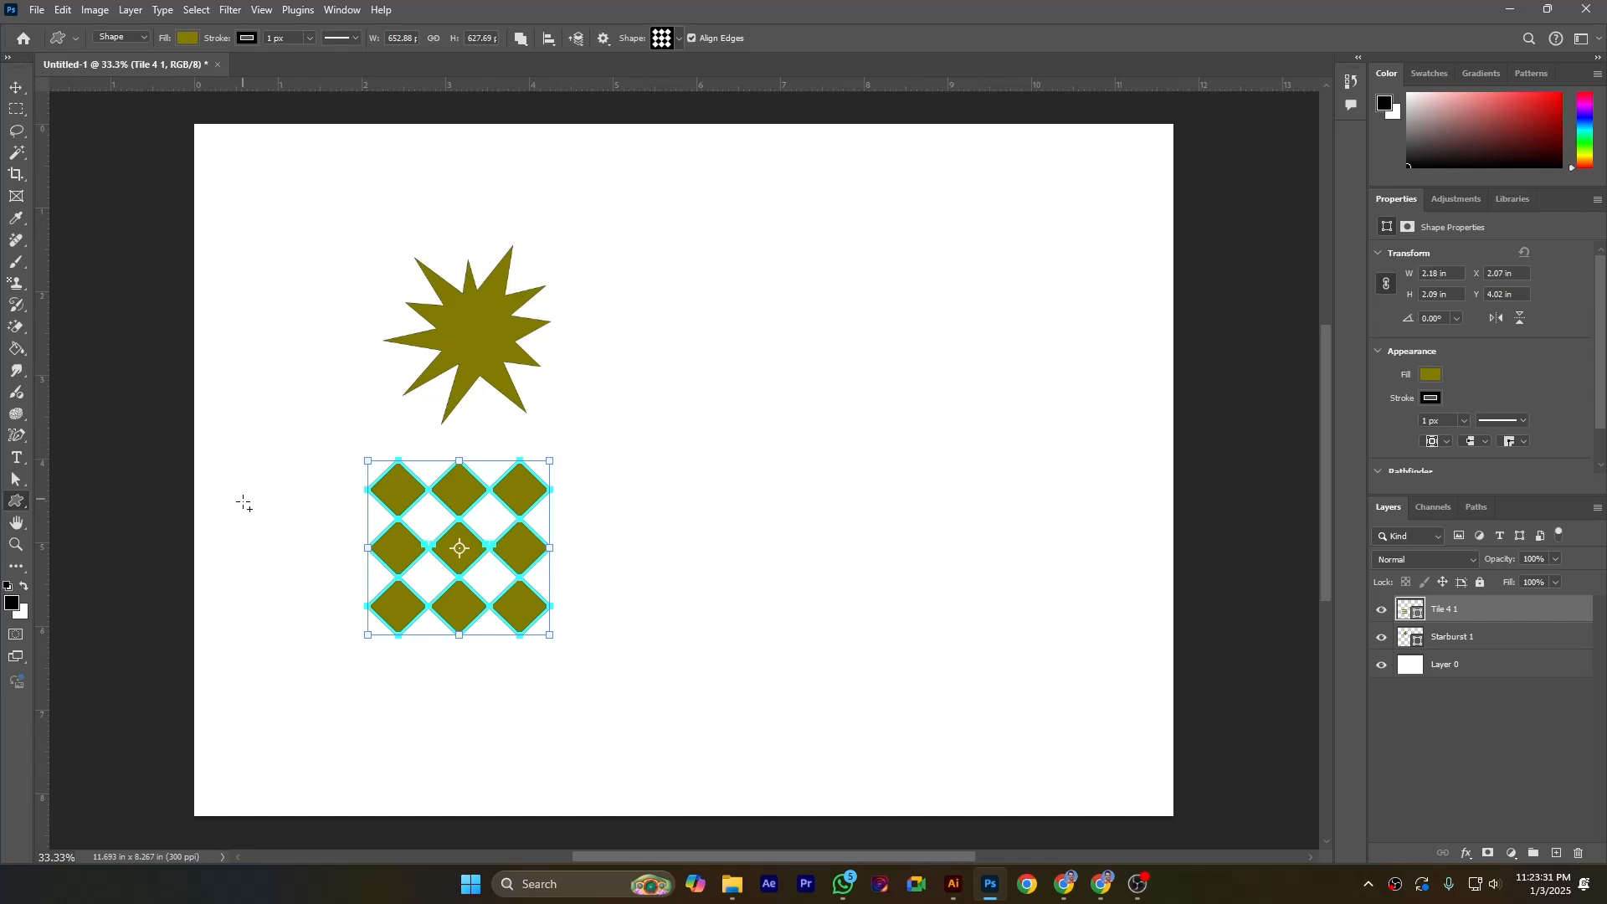
Step: Pick a flower from the Flowers shape set and draw it about 1.8 by 1.5 in overlapping the tile grid
{"action": "left_click", "coordinate": [679, 39]}
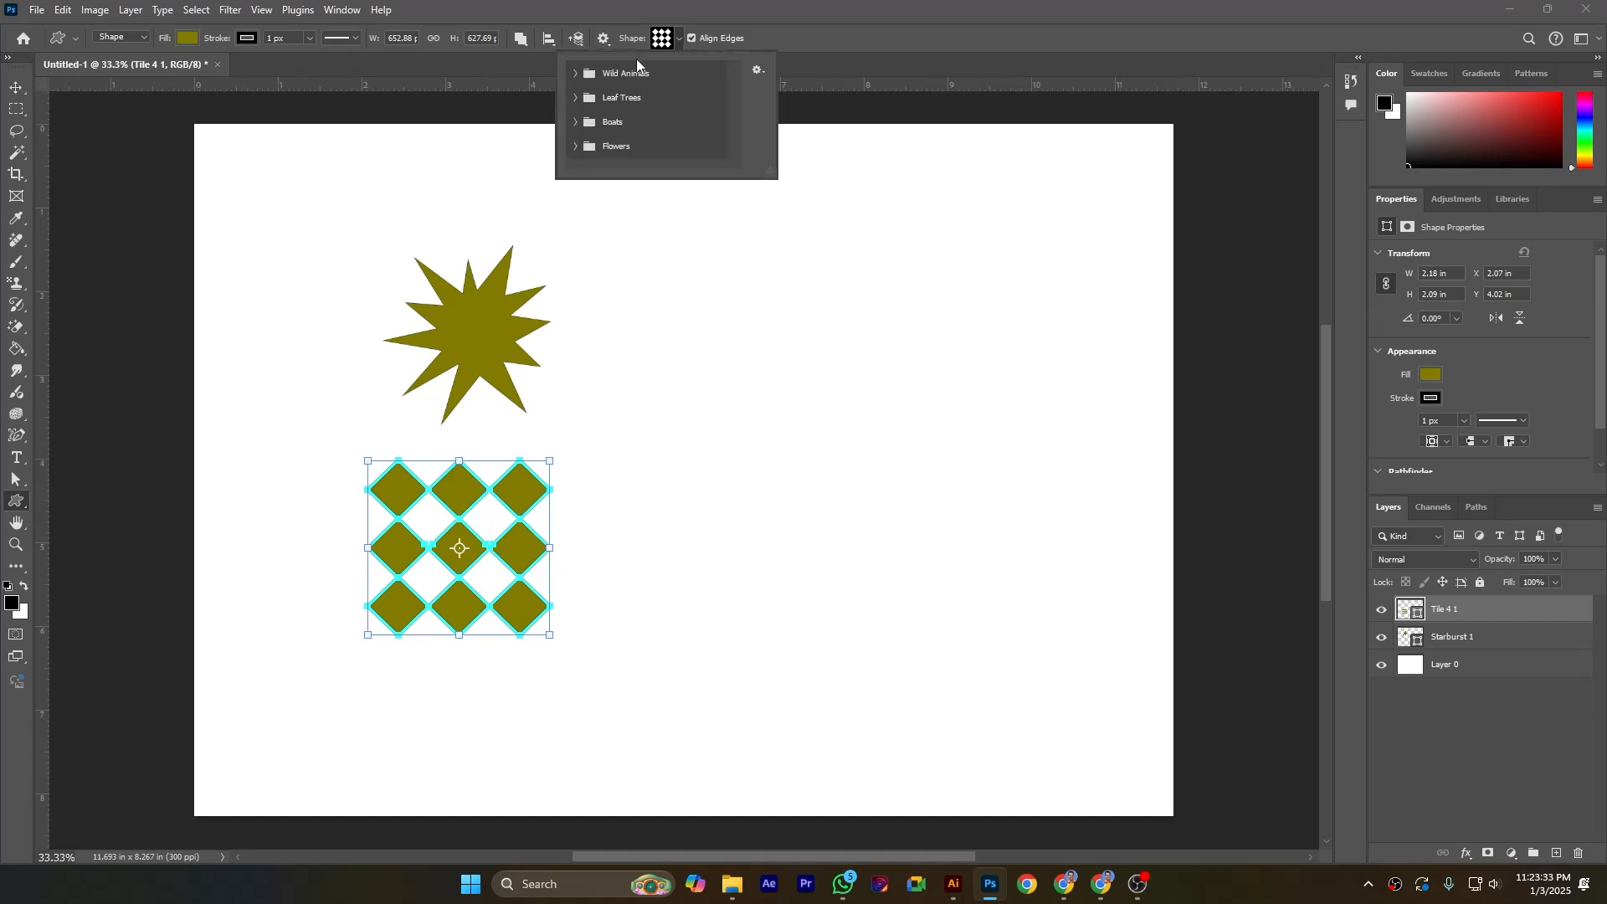
{"action": "scroll", "coordinate": [699, 103], "scroll_direction": "down", "scroll_amount": 1}
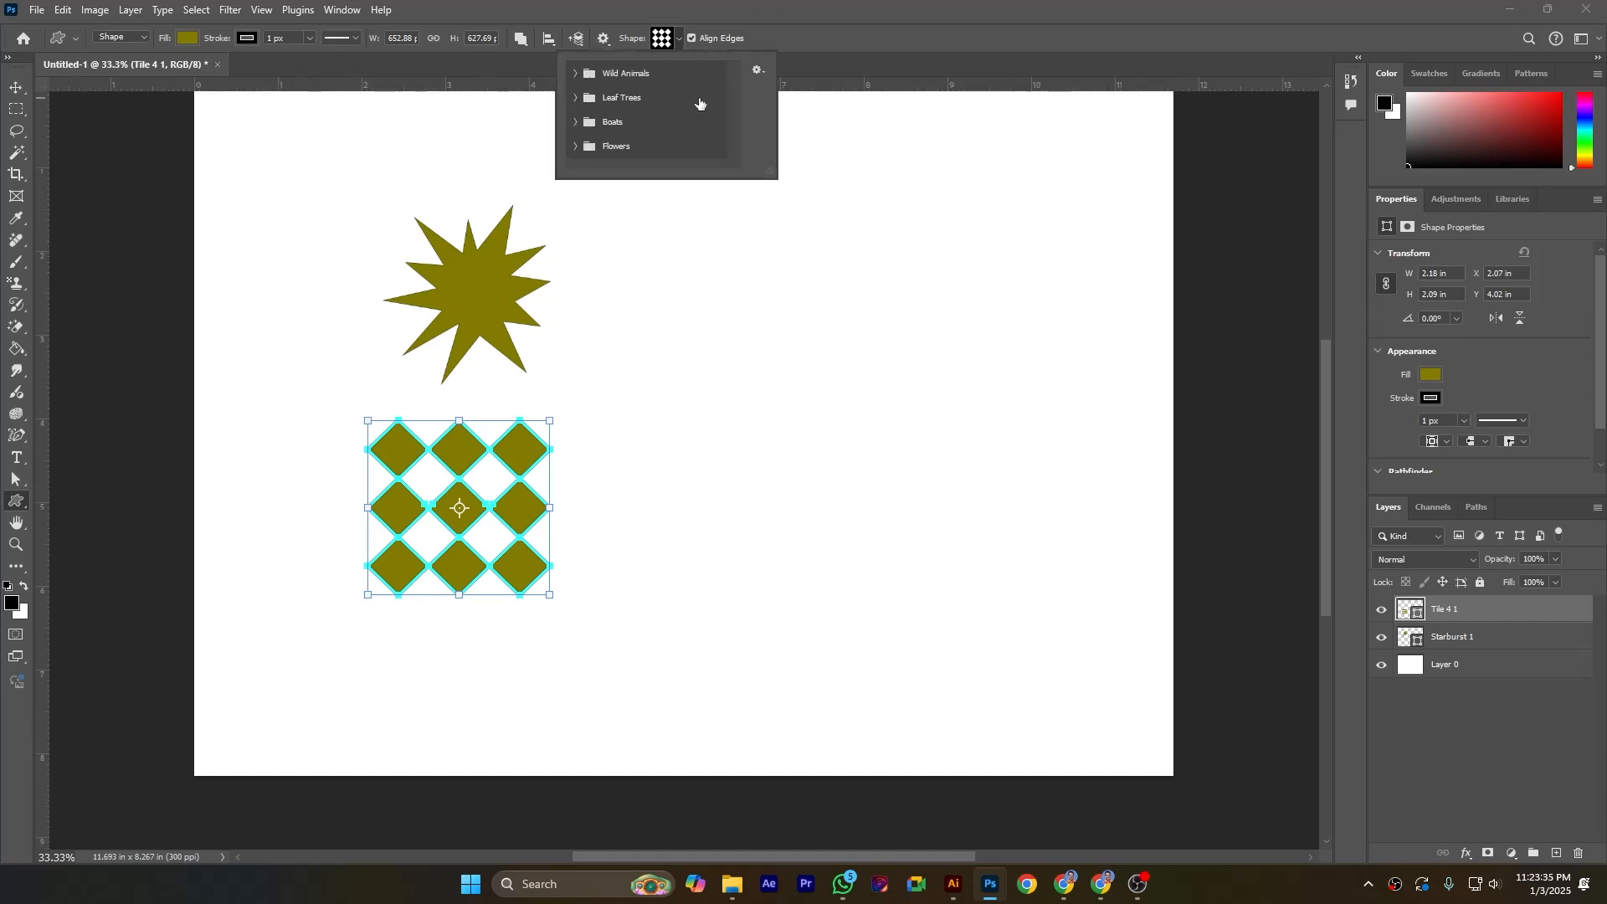
{"action": "scroll", "coordinate": [700, 103], "scroll_direction": "up", "scroll_amount": 1}
{"action": "left_click", "coordinate": [574, 75]}
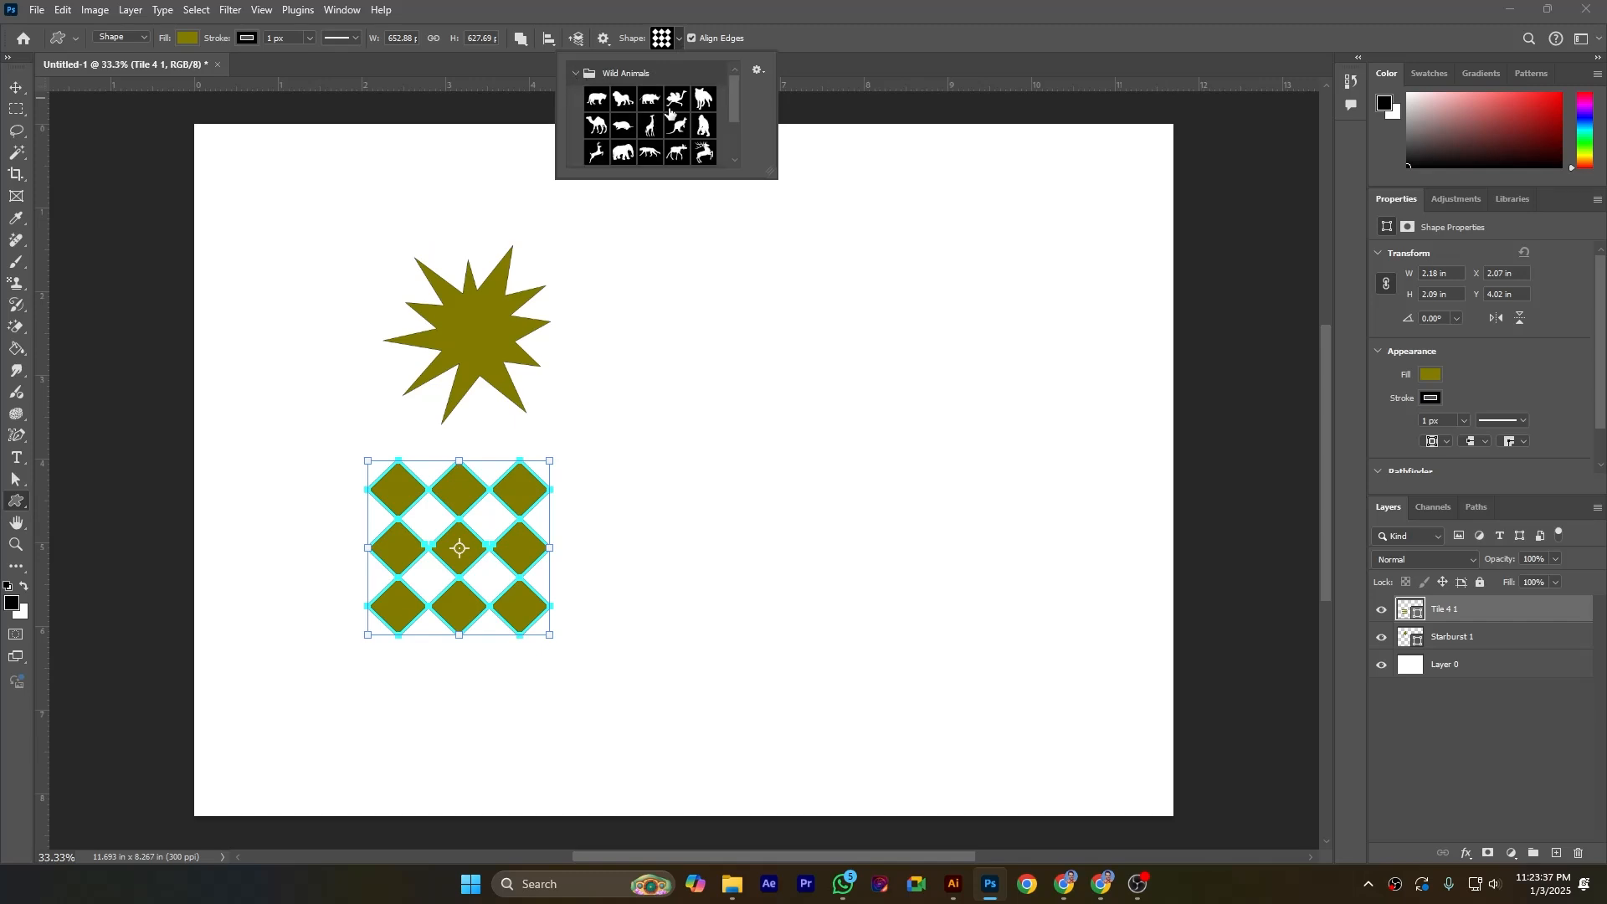
{"action": "left_click", "coordinate": [575, 74]}
{"action": "left_click", "coordinate": [578, 148]}
{"action": "scroll", "coordinate": [665, 139], "scroll_direction": "down", "scroll_amount": 1}
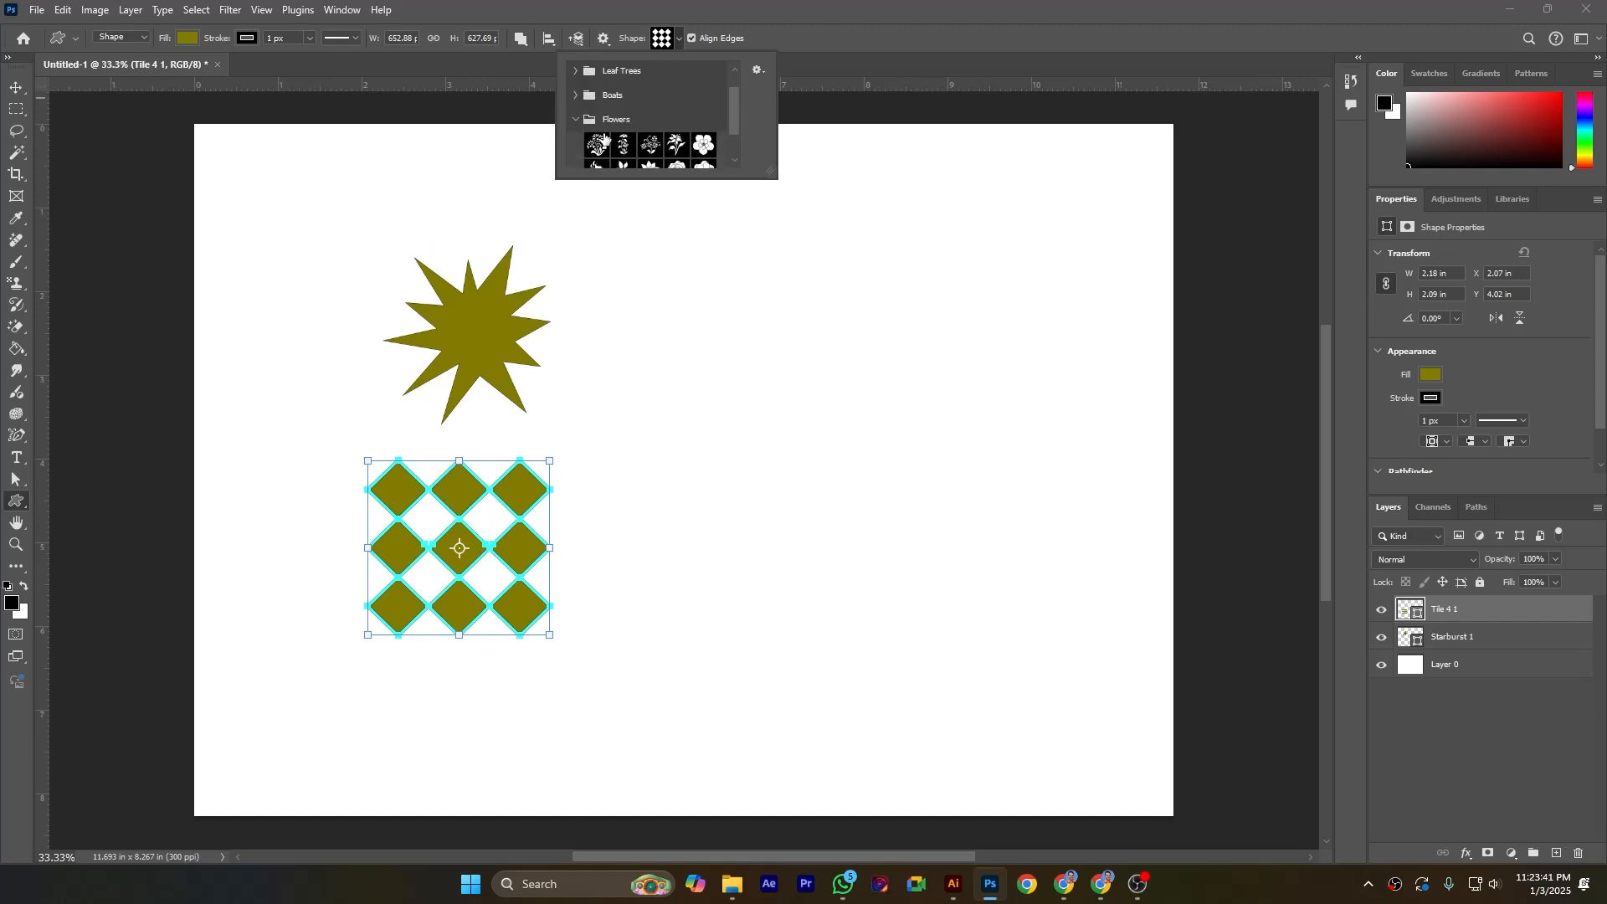
{"action": "scroll", "coordinate": [661, 115], "scroll_direction": "down", "scroll_amount": 1}
{"action": "scroll", "coordinate": [661, 115], "scroll_direction": "down", "scroll_amount": 1}
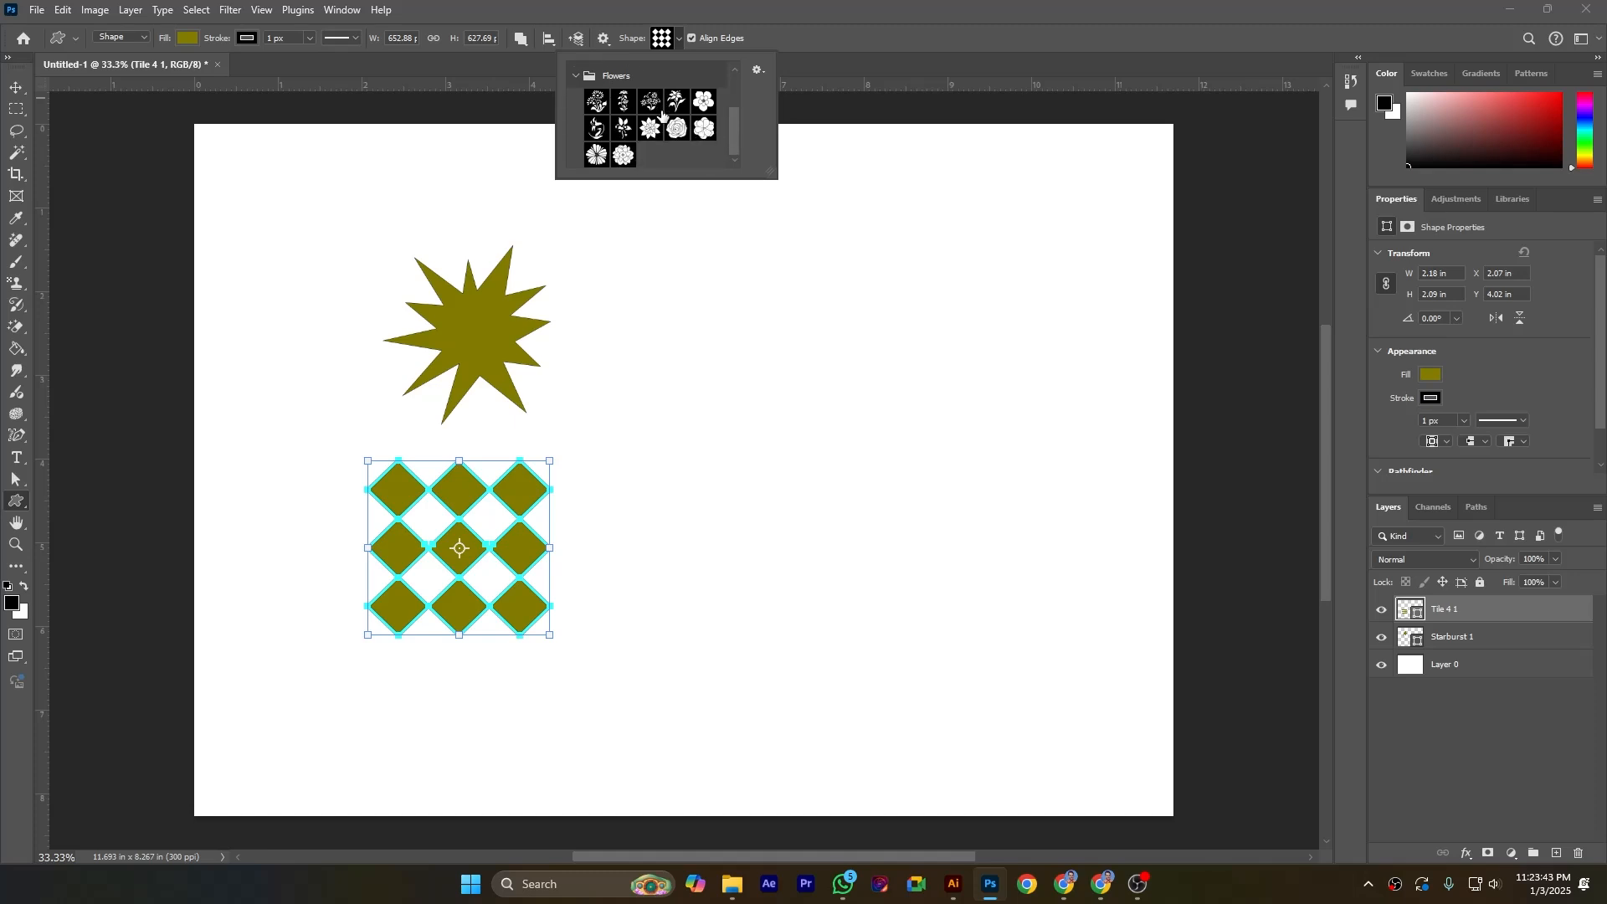
{"action": "left_click", "coordinate": [624, 155]}
{"action": "left_click_drag", "start_coordinate": [618, 485], "coordinate": [467, 615]}
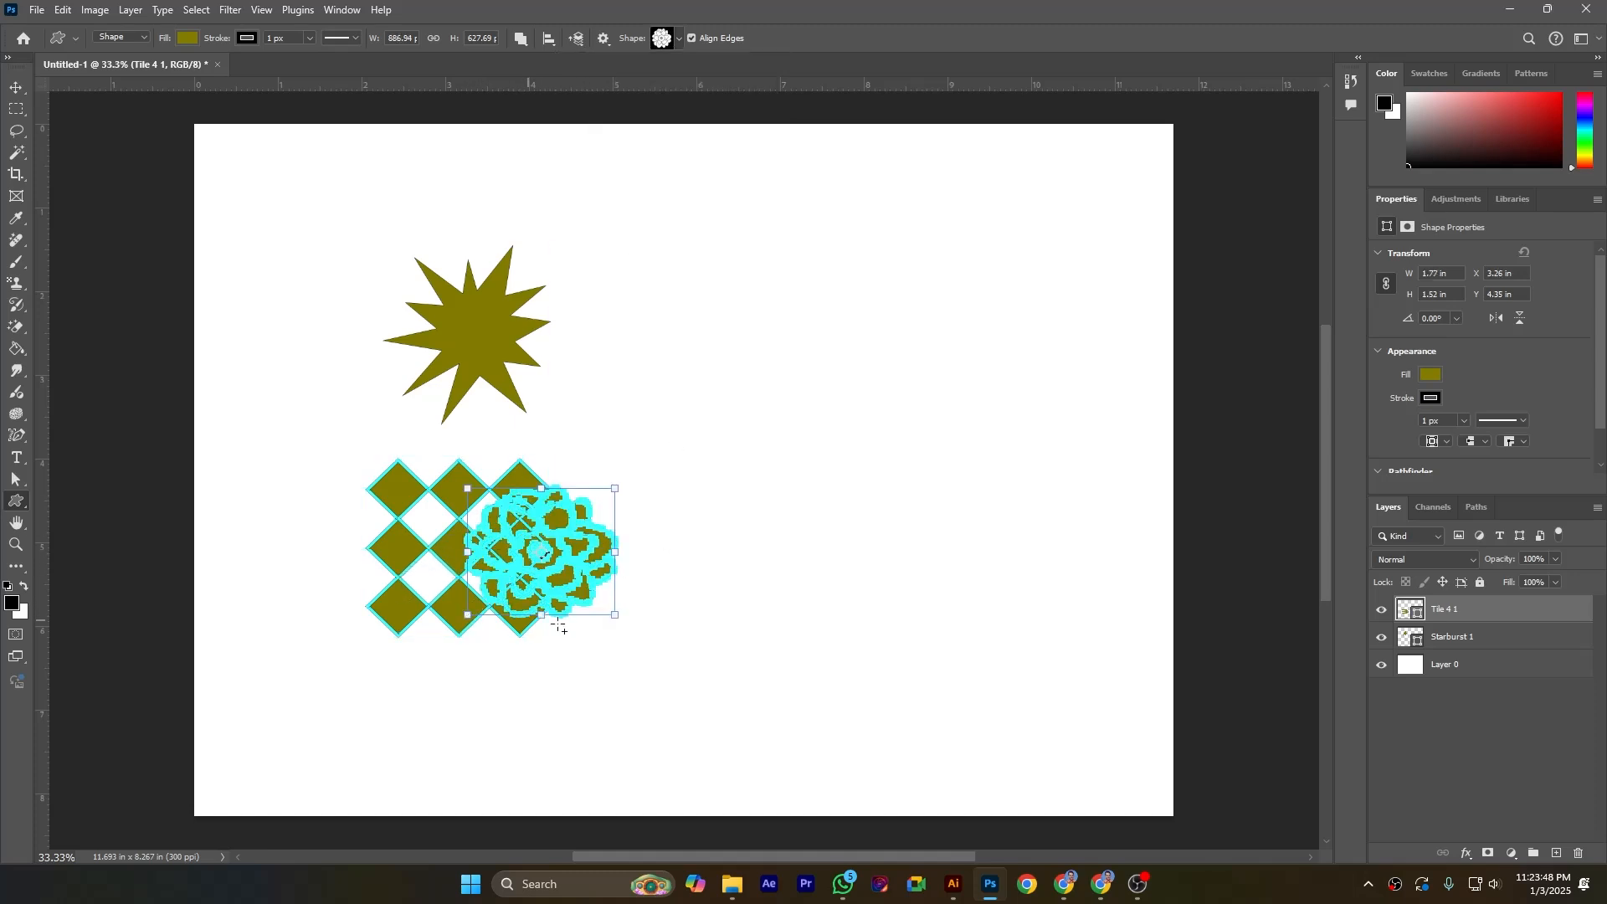
Step: Move the combined tile-and-flower shape to the canvas's upper right, then delete its layer
{"action": "left_click", "coordinate": [16, 87]}
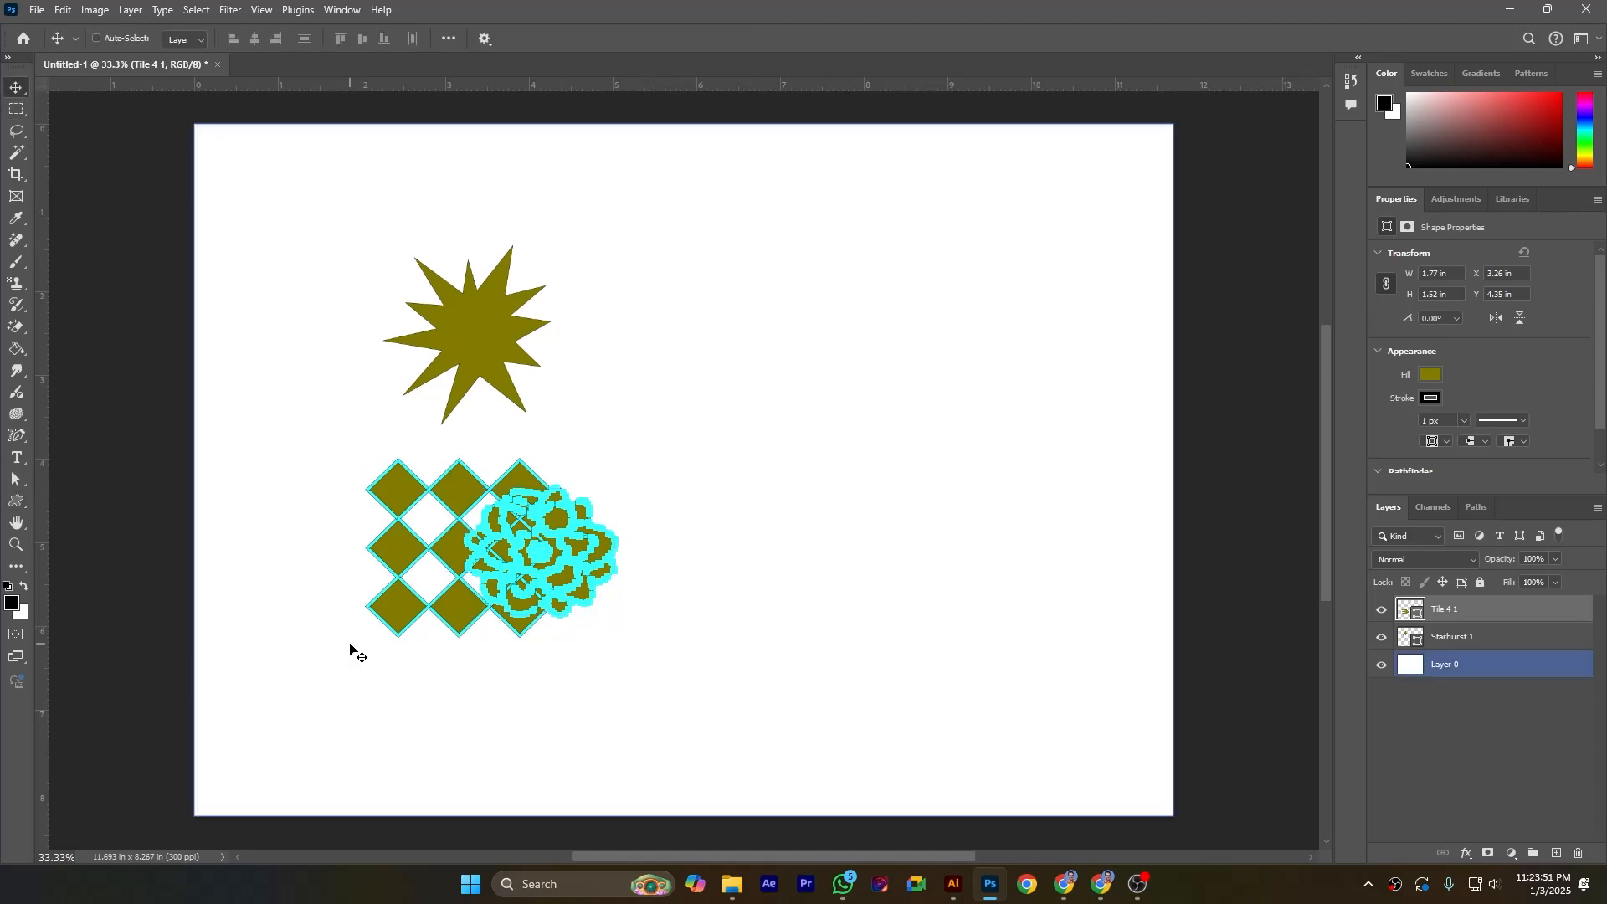
{"action": "left_click", "coordinate": [16, 503]}
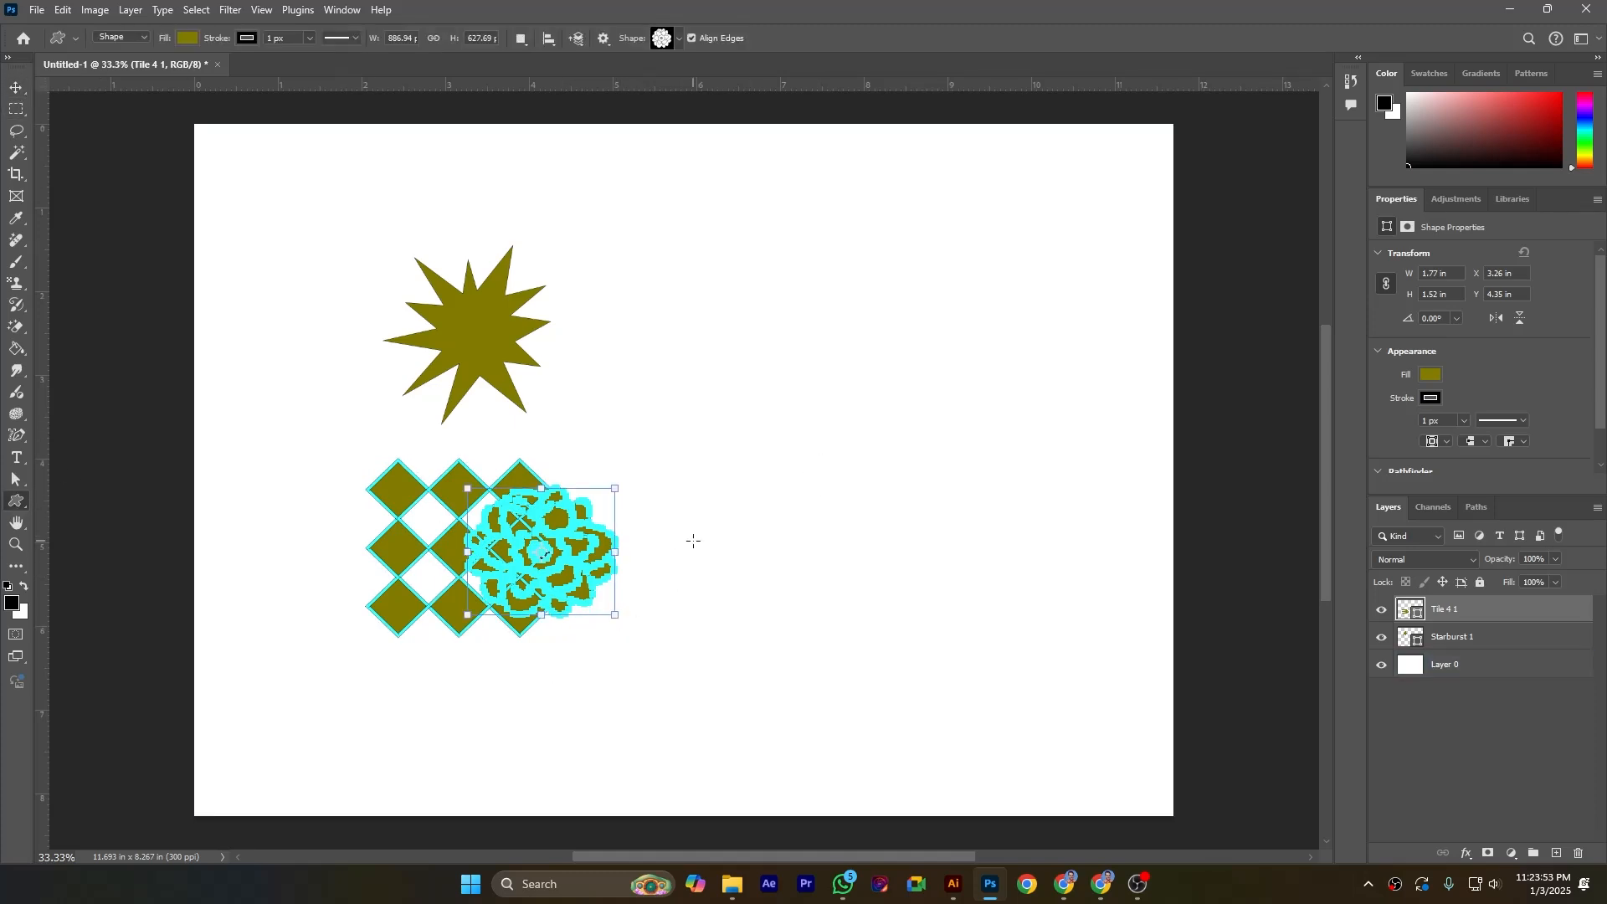
{"action": "left_click", "coordinate": [16, 87]}
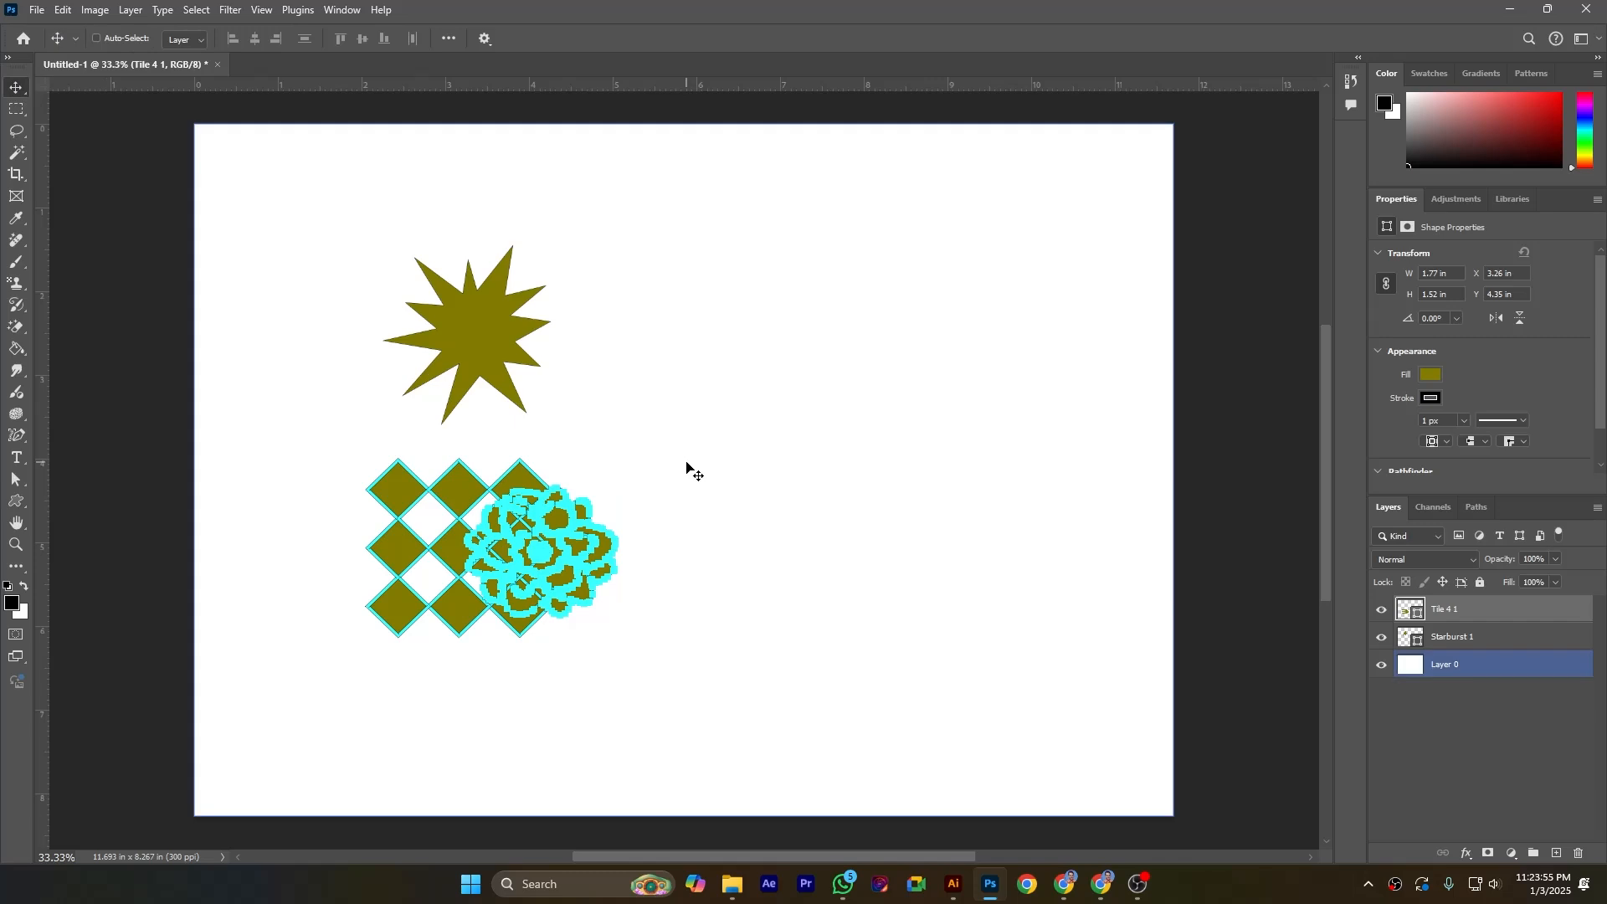
{"action": "left_click_drag", "start_coordinate": [578, 558], "coordinate": [919, 313]}
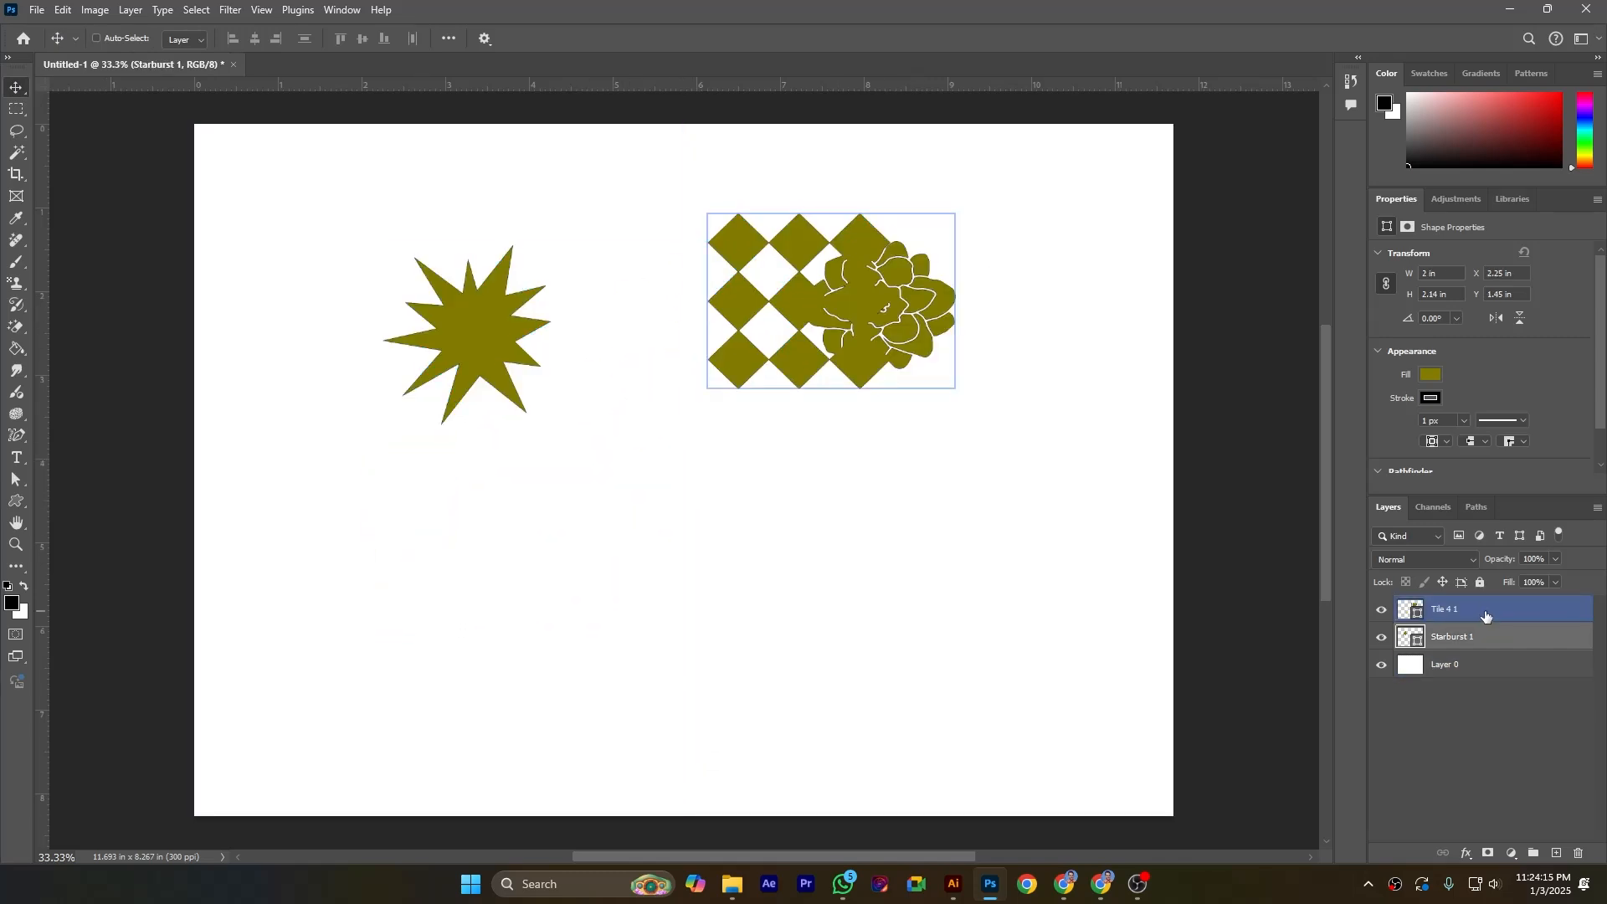
{"action": "key", "text": "Delete"}
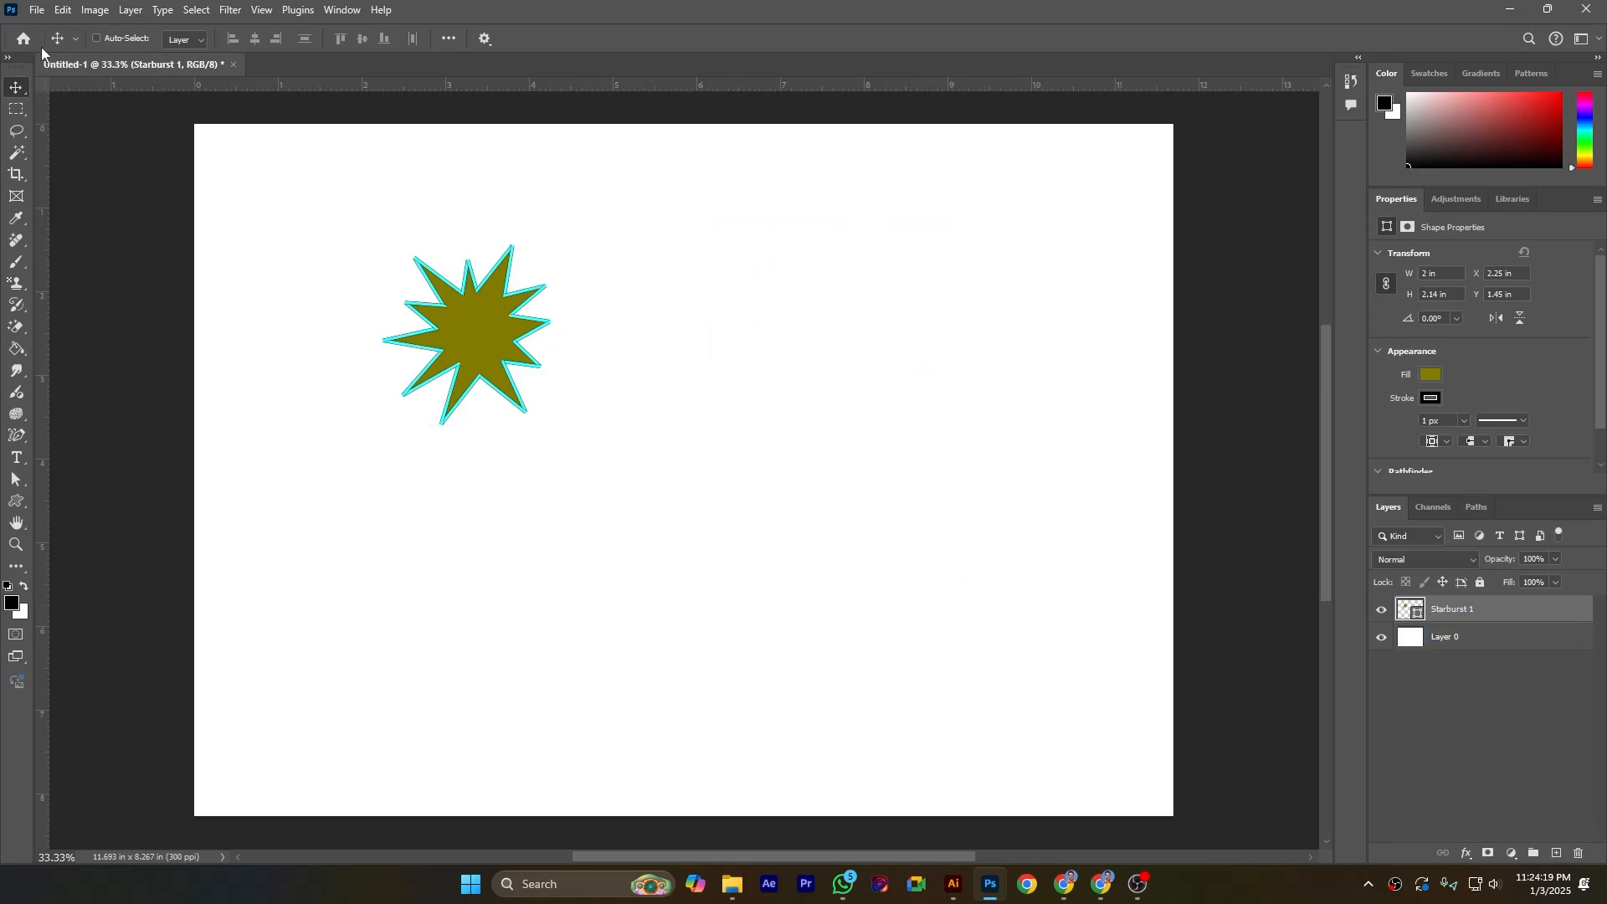
Step: Apply the Stitched Patchwork tool preset to the selected starburst shape
{"action": "left_click", "coordinate": [16, 501]}
{"action": "left_click", "coordinate": [68, 37]}
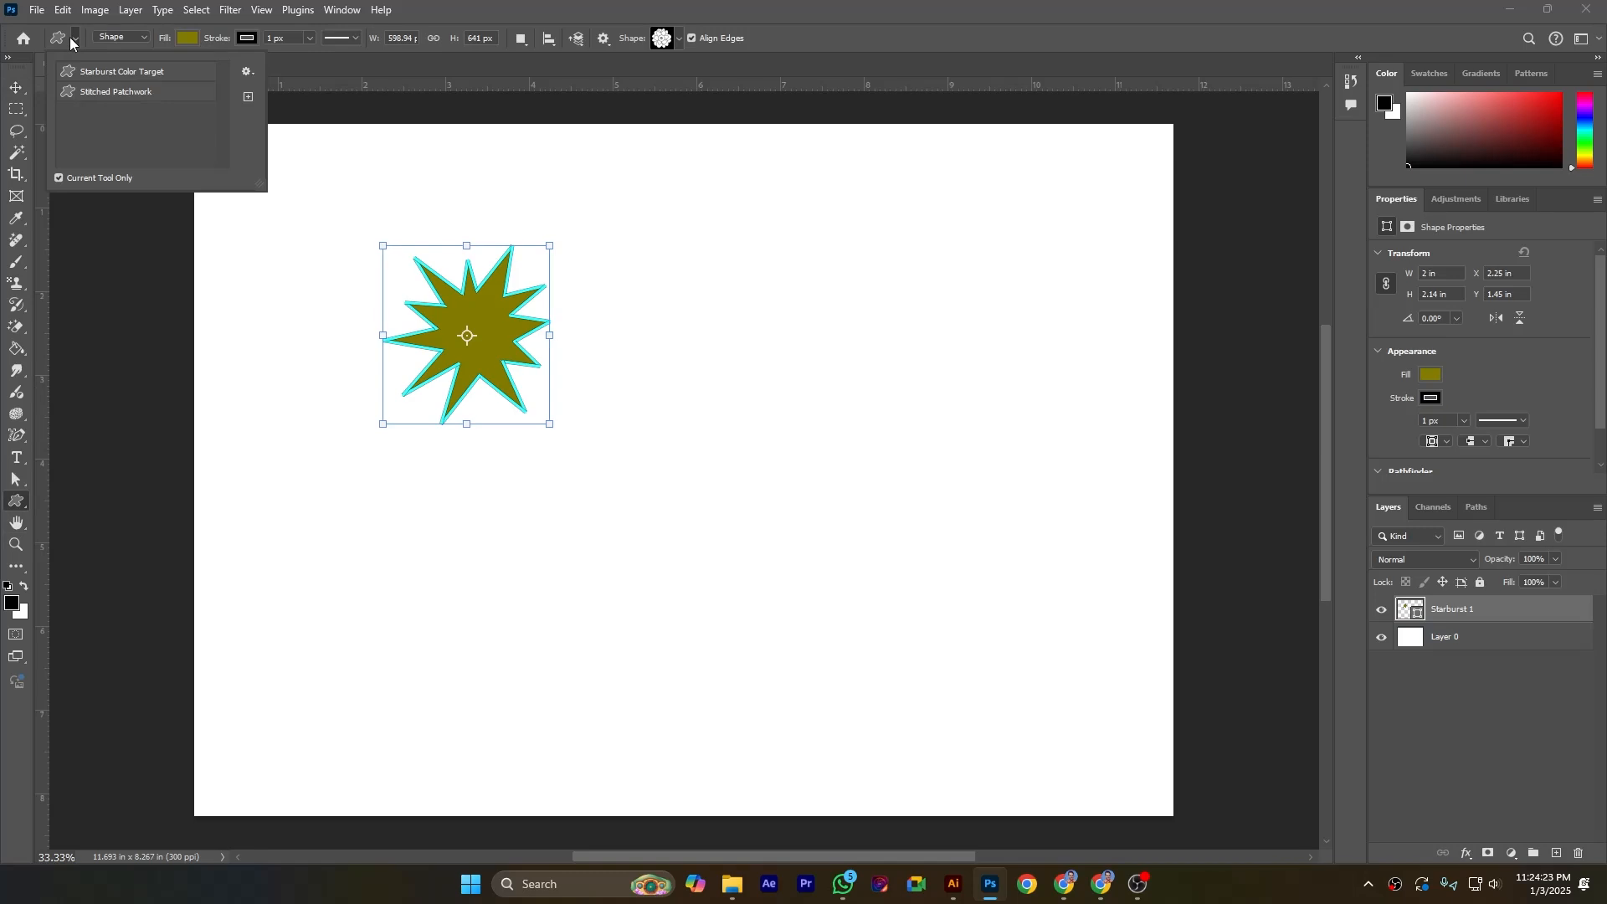
{"action": "left_click", "coordinate": [97, 92]}
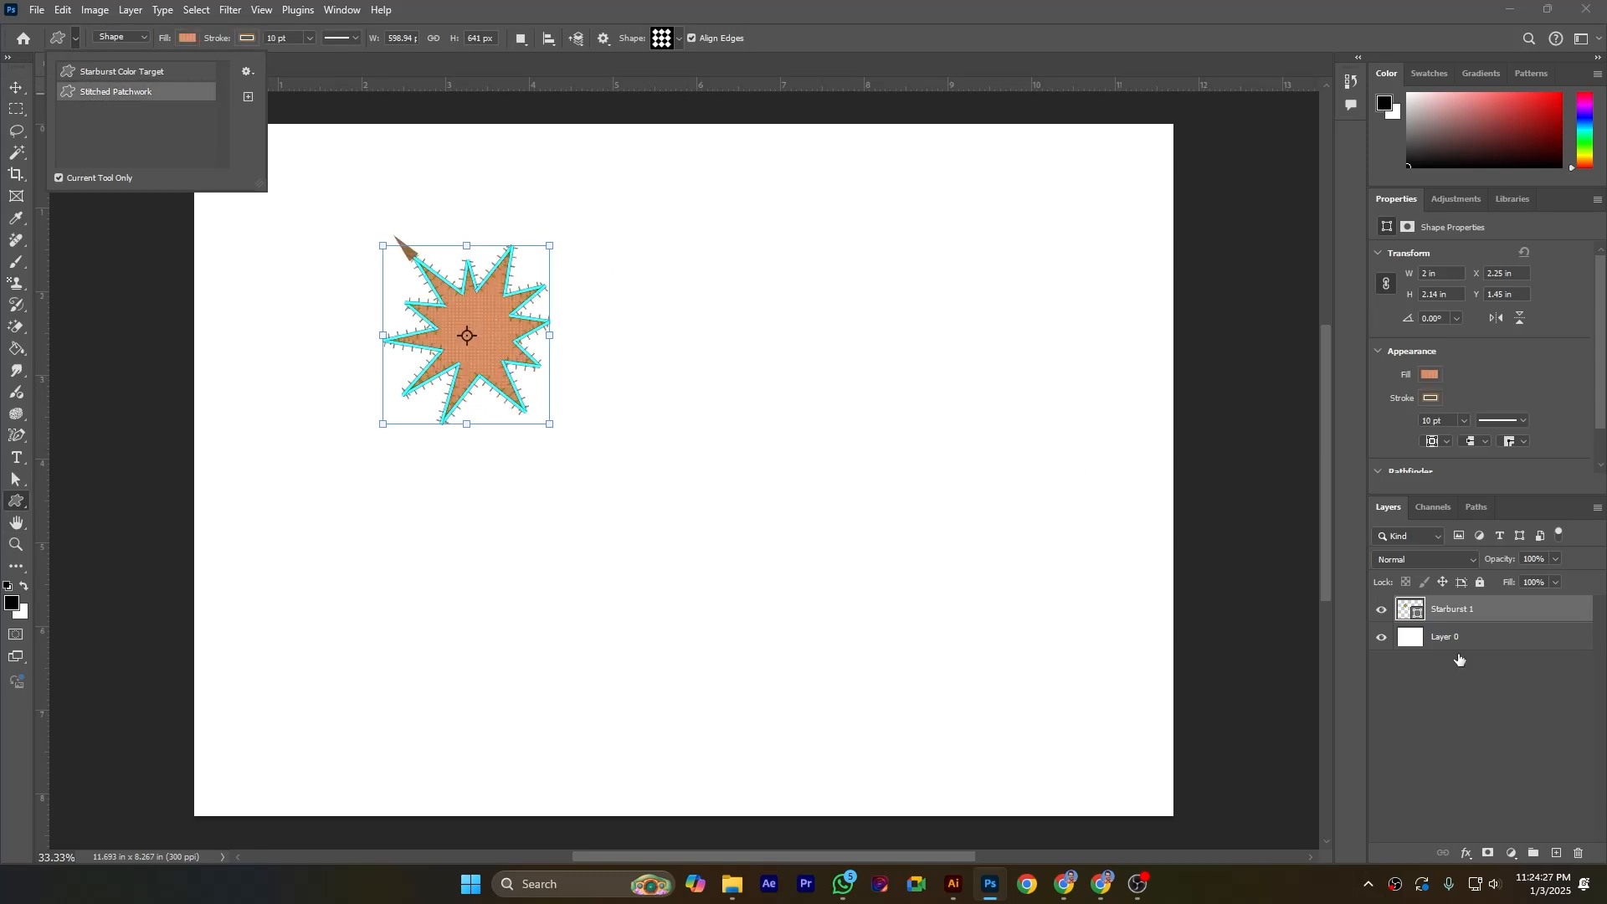
{"action": "left_click", "coordinate": [1493, 618]}
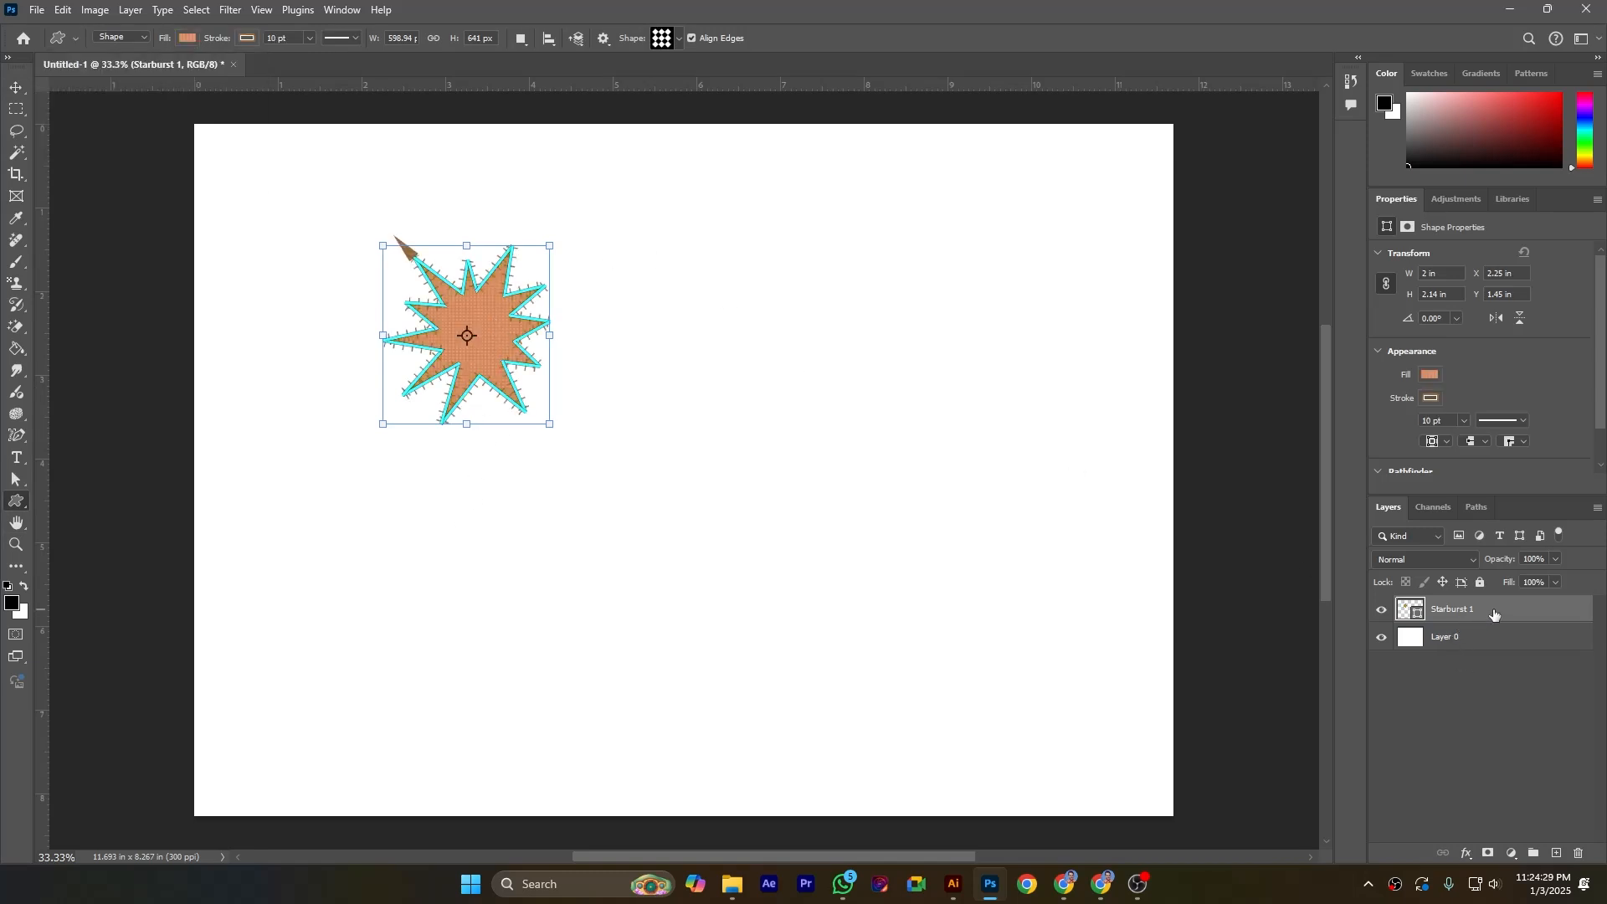
Step: Choose a fern-like flower shape from the Flowers set, try drawing it beside the starburst, and undo that drawing
{"action": "left_click", "coordinate": [680, 38]}
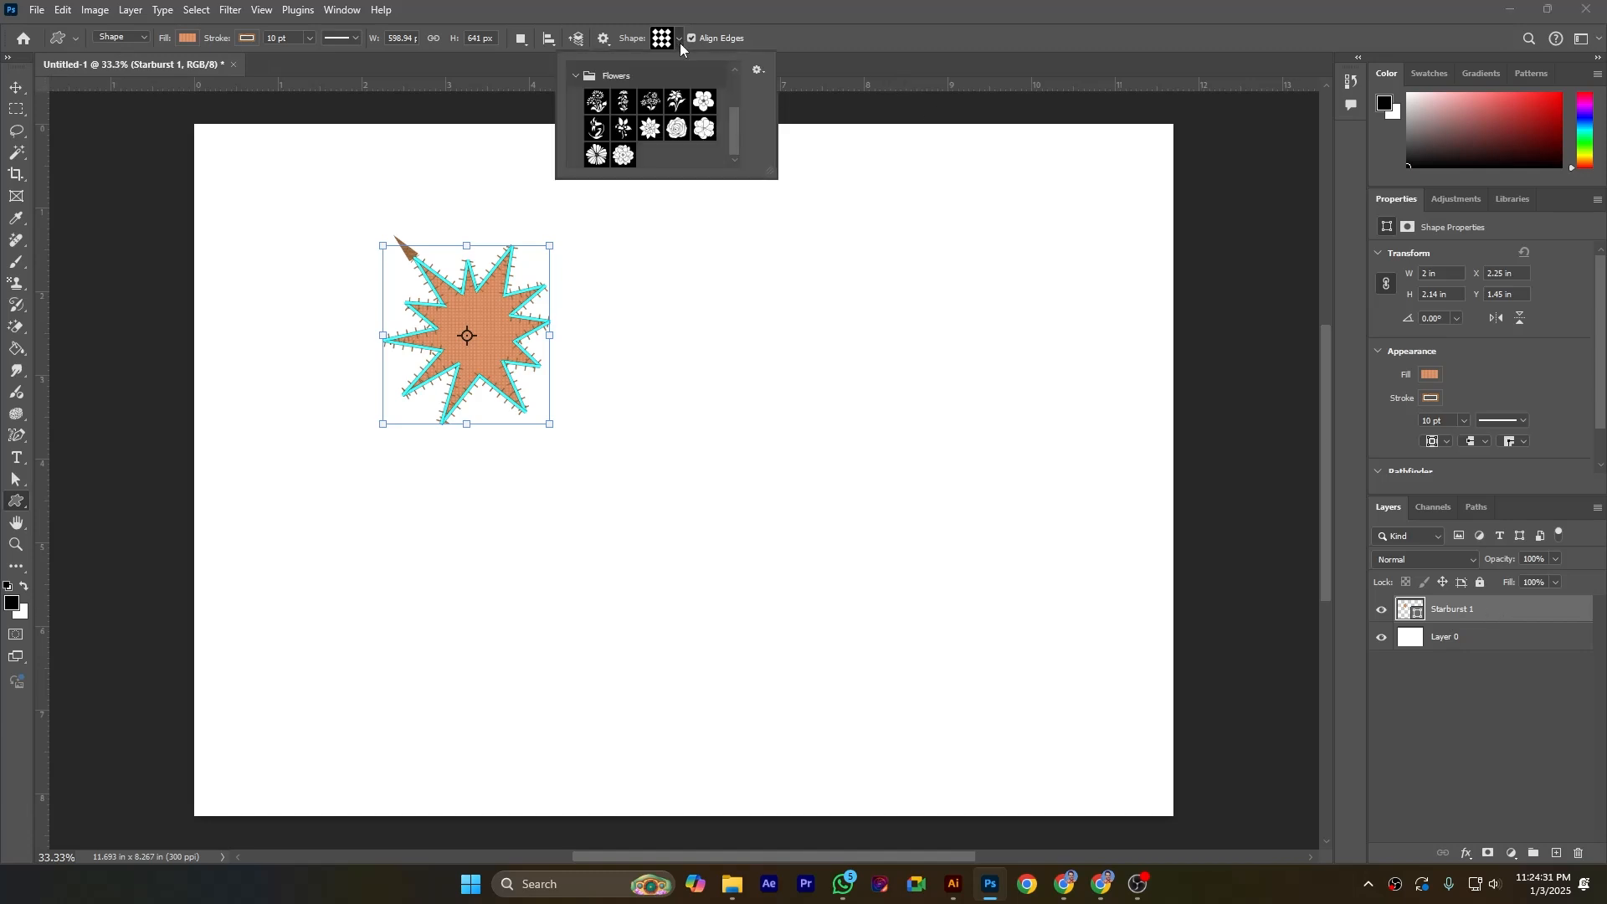
{"action": "left_click", "coordinate": [677, 100]}
{"action": "left_click_drag", "start_coordinate": [488, 283], "coordinate": [684, 378]}
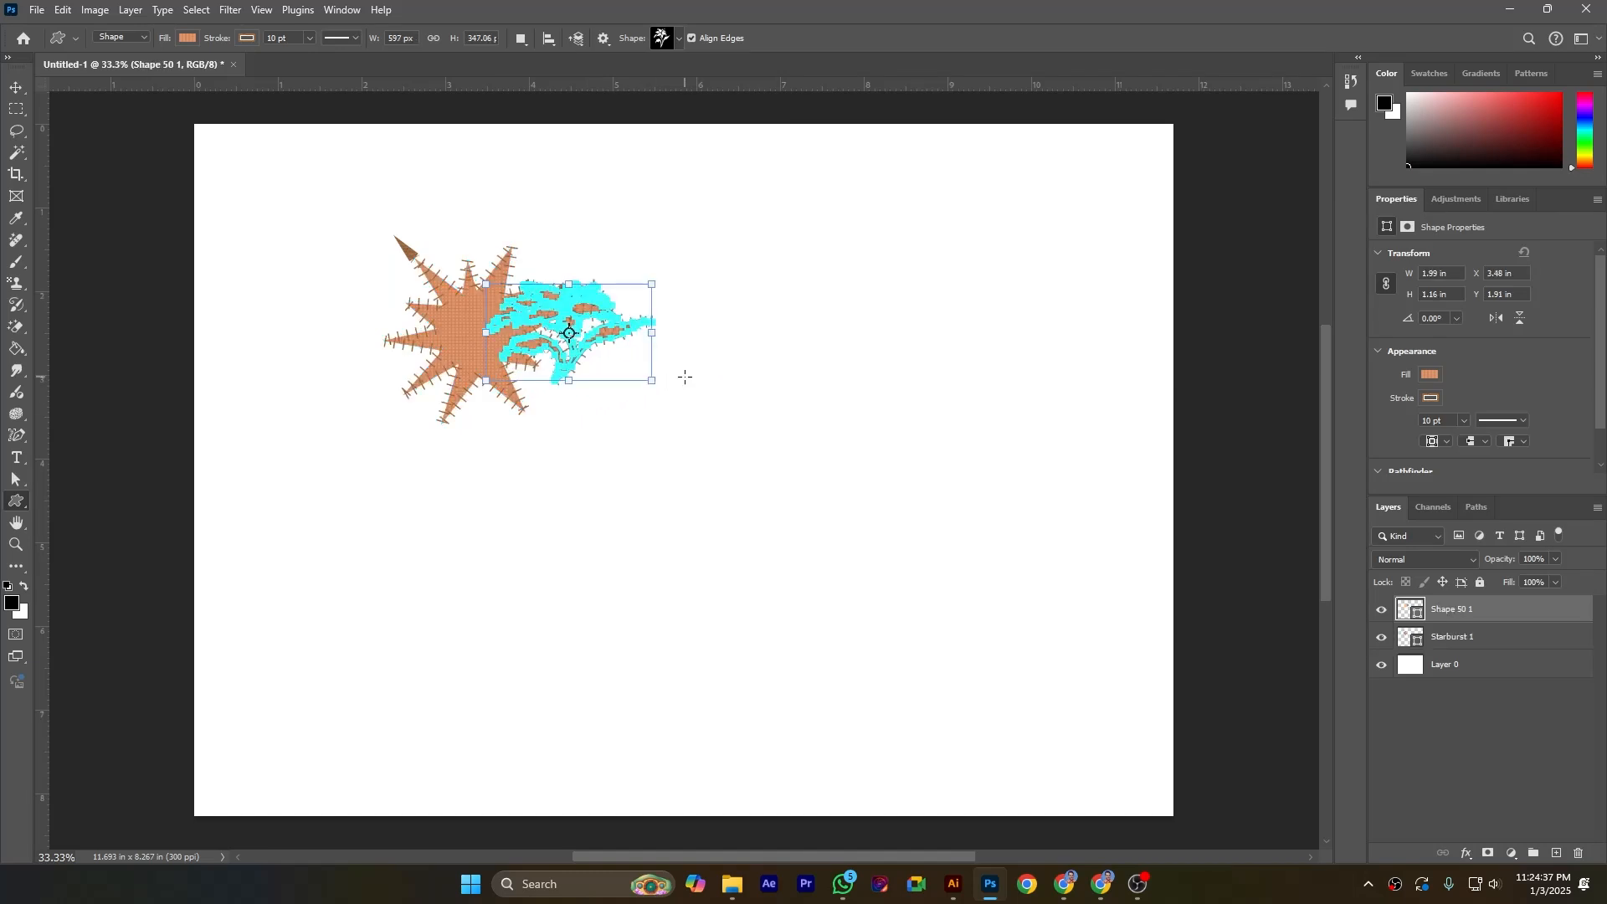
{"action": "key", "text": "ctrl+z"}
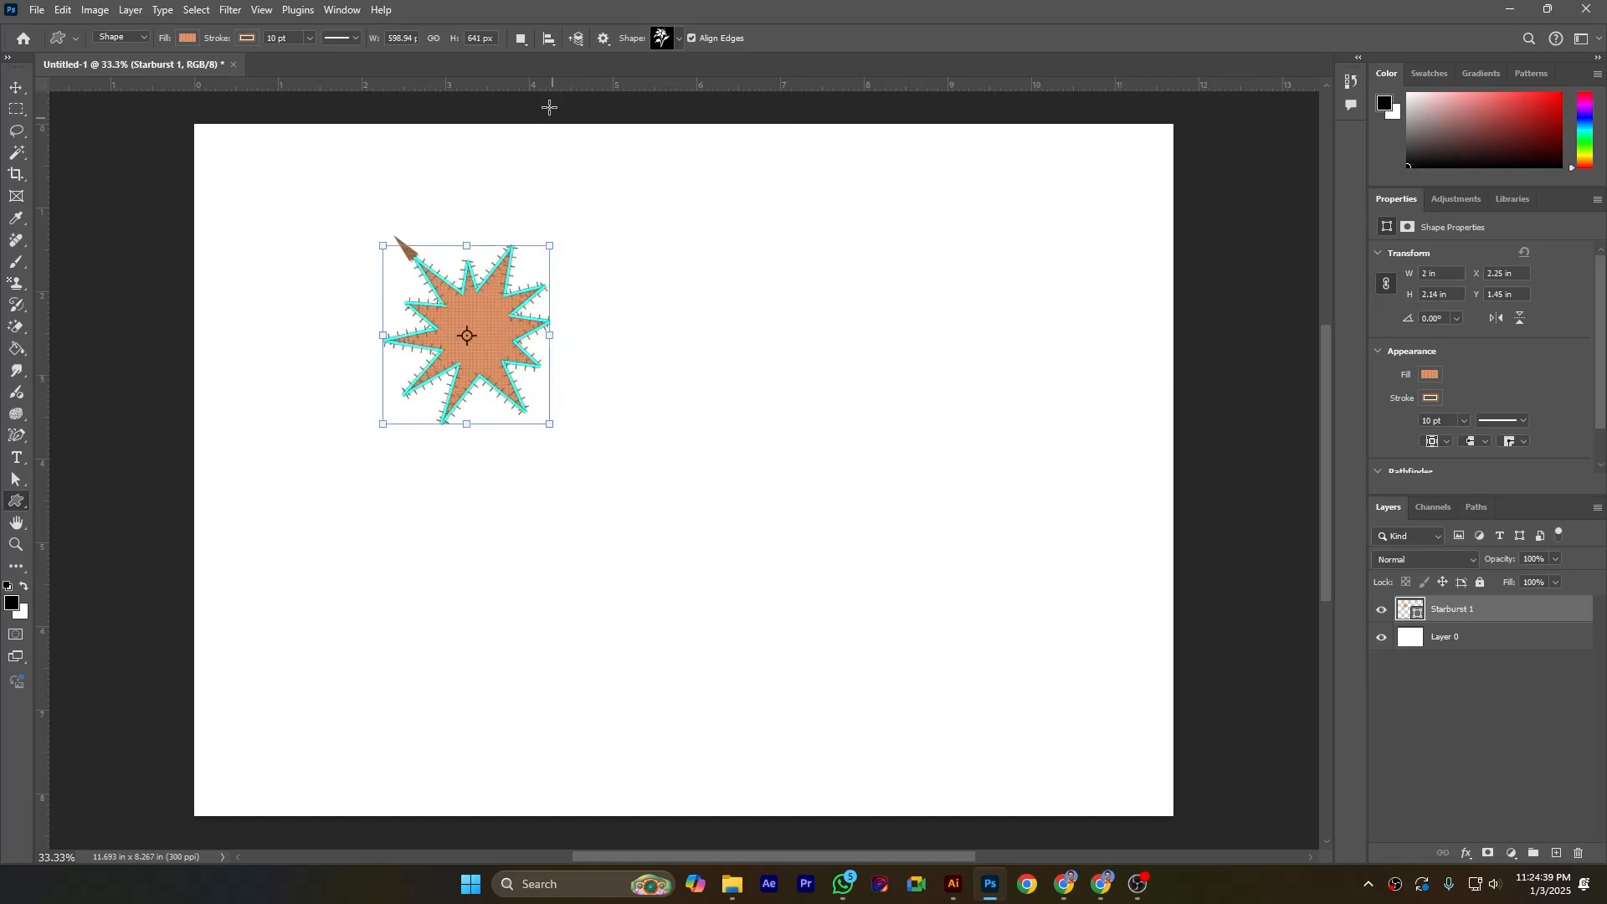
Step: Set the path operation to Combine Shapes and draw the flower about 1.3 by 1.5 in over the starburst's lower right
{"action": "left_click", "coordinate": [522, 39]}
{"action": "left_click", "coordinate": [541, 77]}
{"action": "left_click_drag", "start_coordinate": [484, 319], "coordinate": [594, 434]}
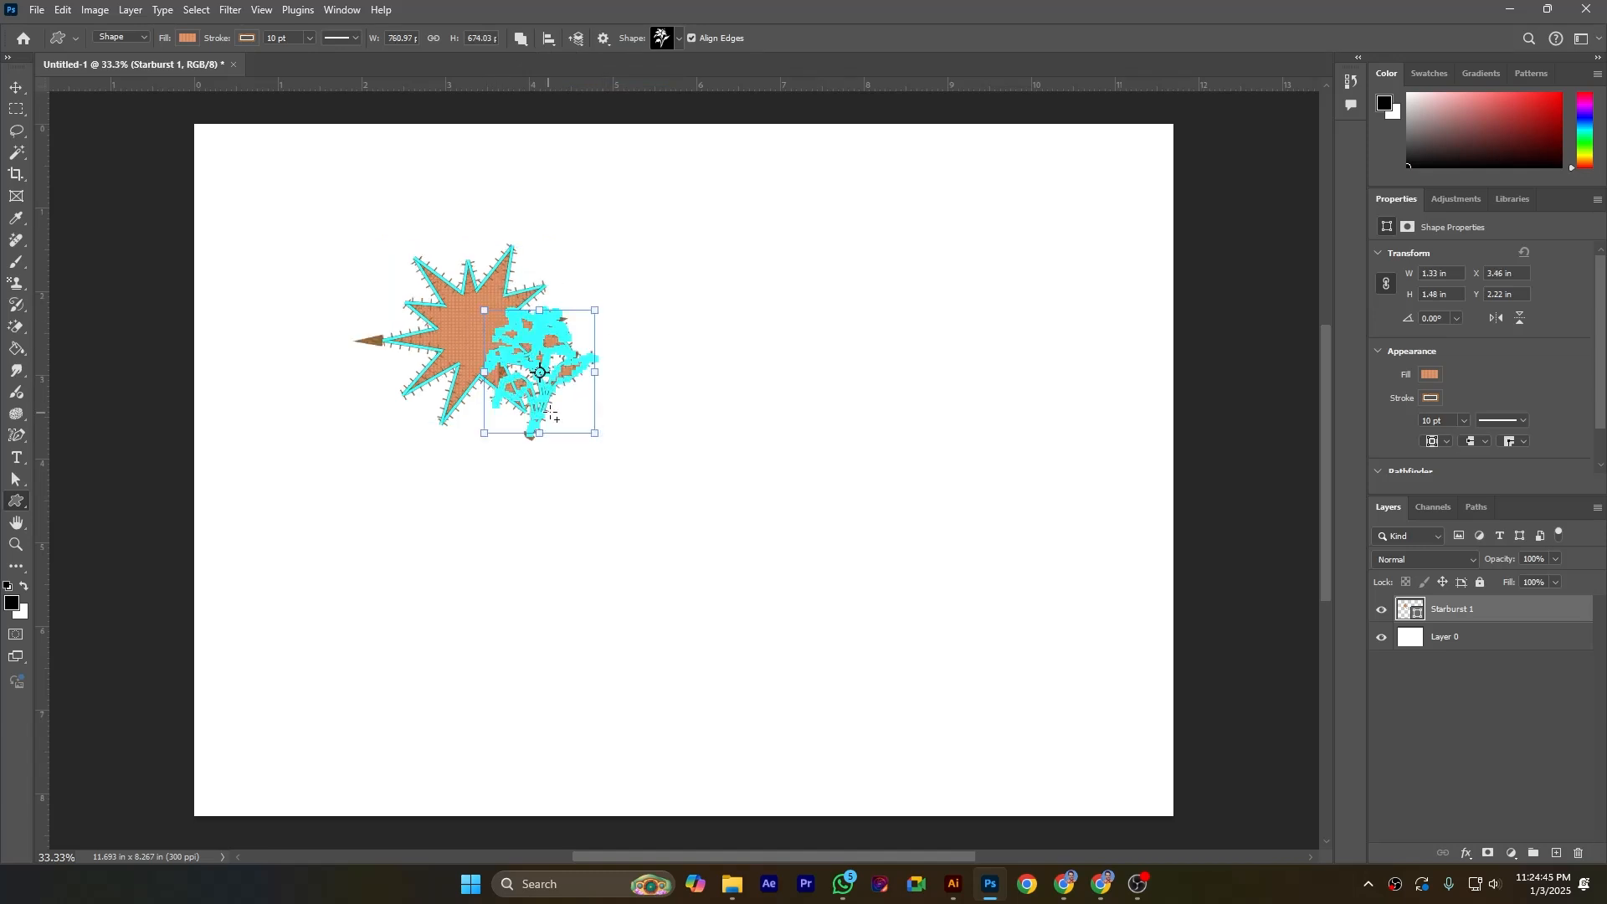
{"action": "left_click", "coordinate": [1471, 645]}
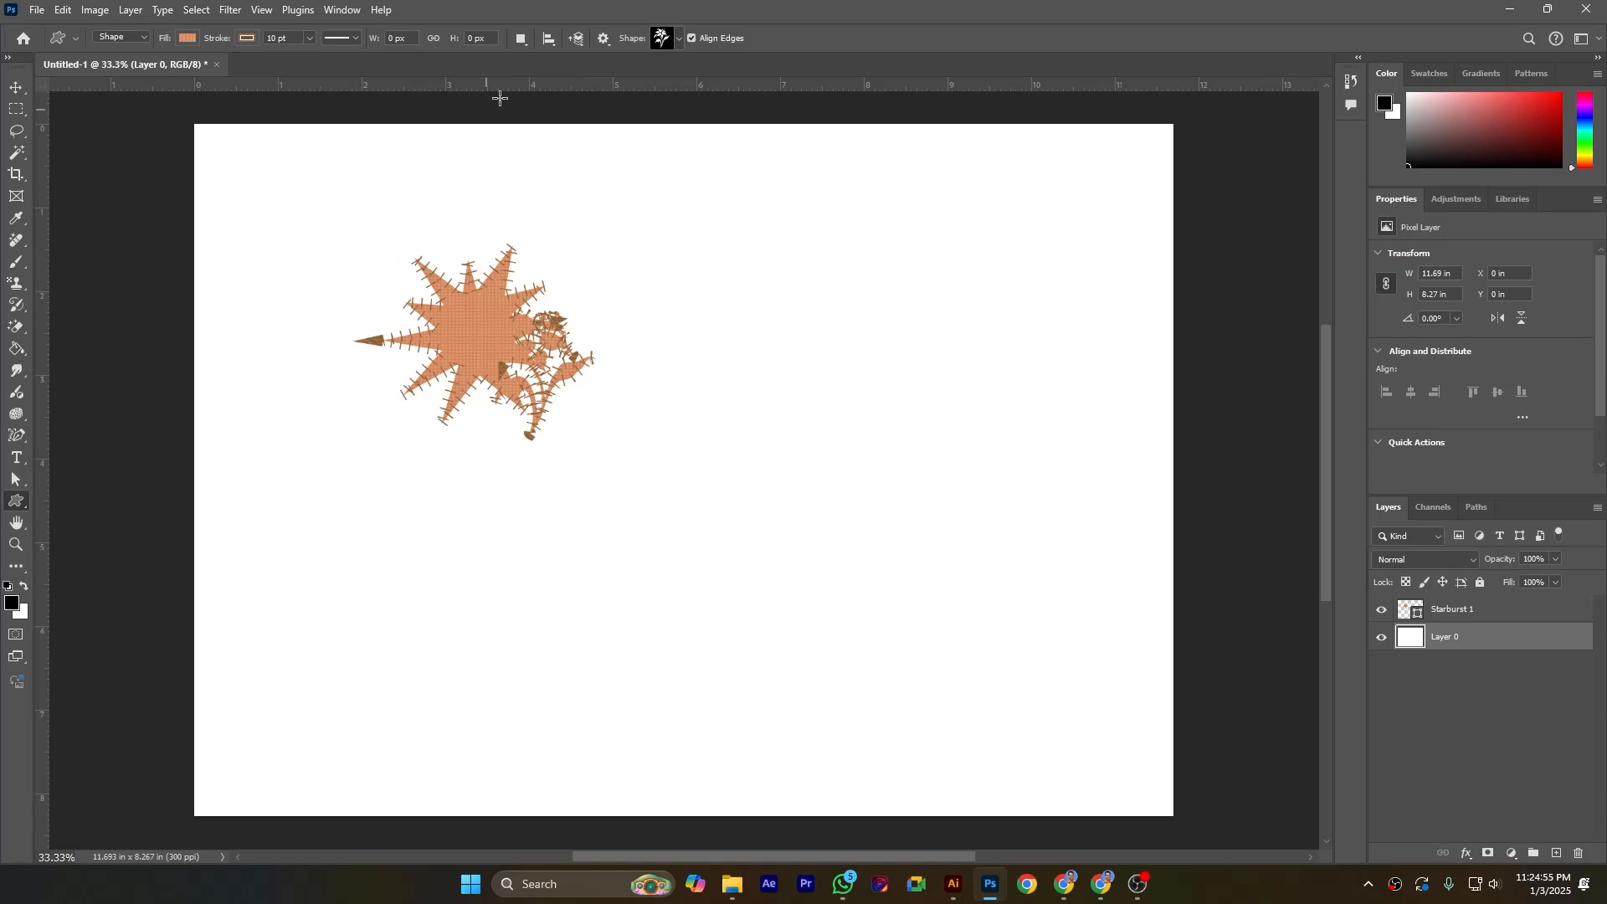
Step: Examine the path operation, path arrangement, path options and custom shape picker menus
{"action": "left_click", "coordinate": [523, 39]}
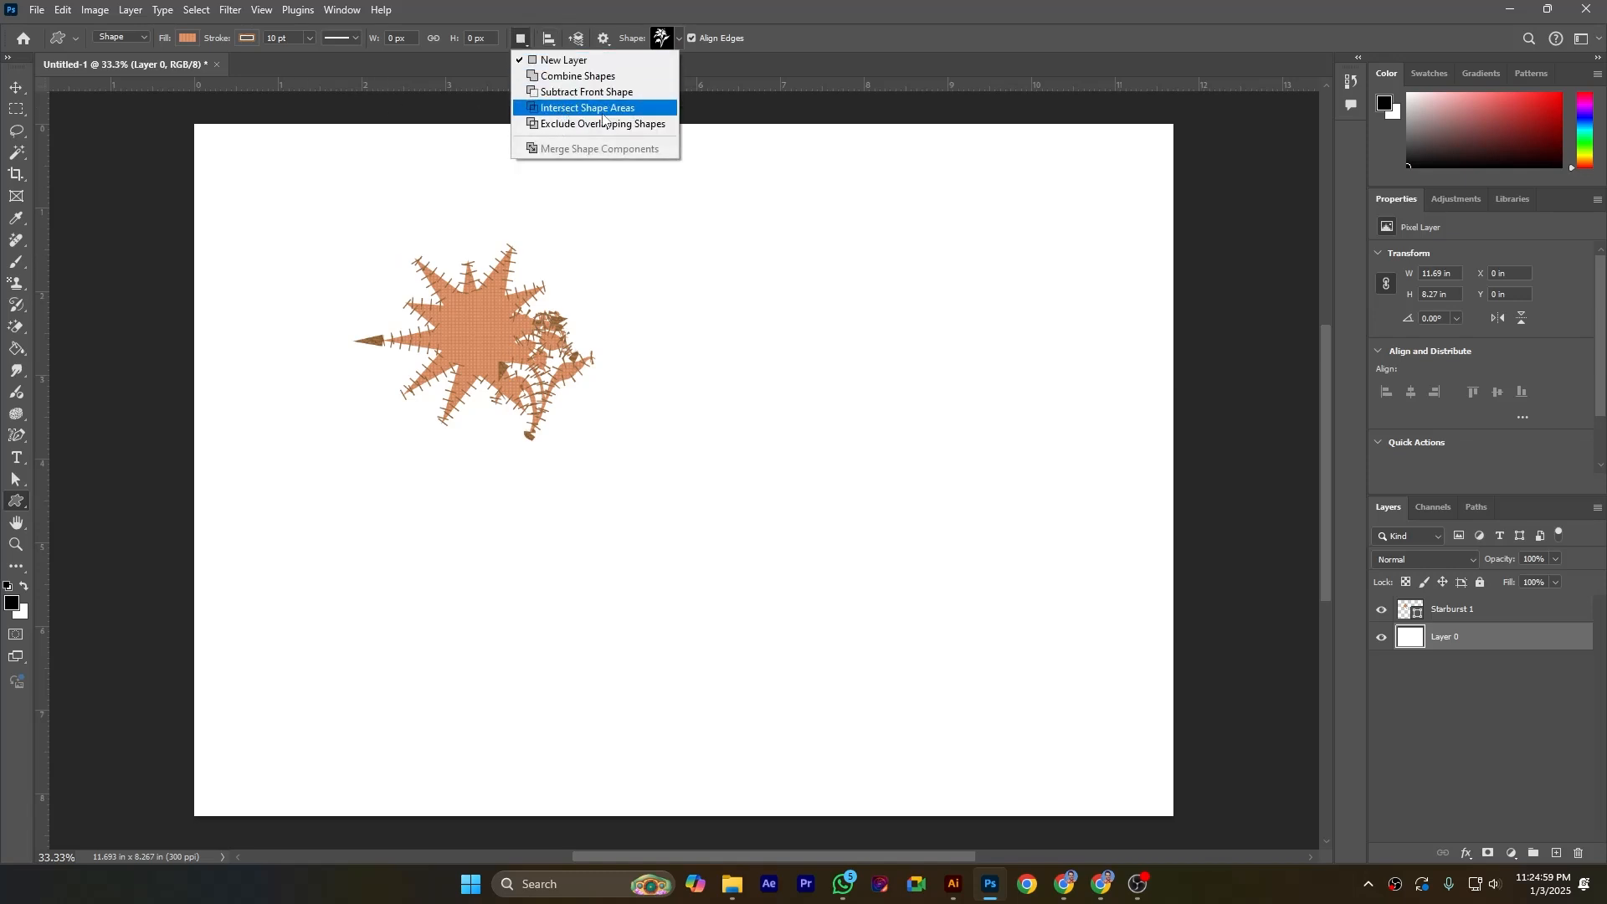
{"action": "left_click", "coordinate": [762, 35]}
{"action": "left_click", "coordinate": [584, 45]}
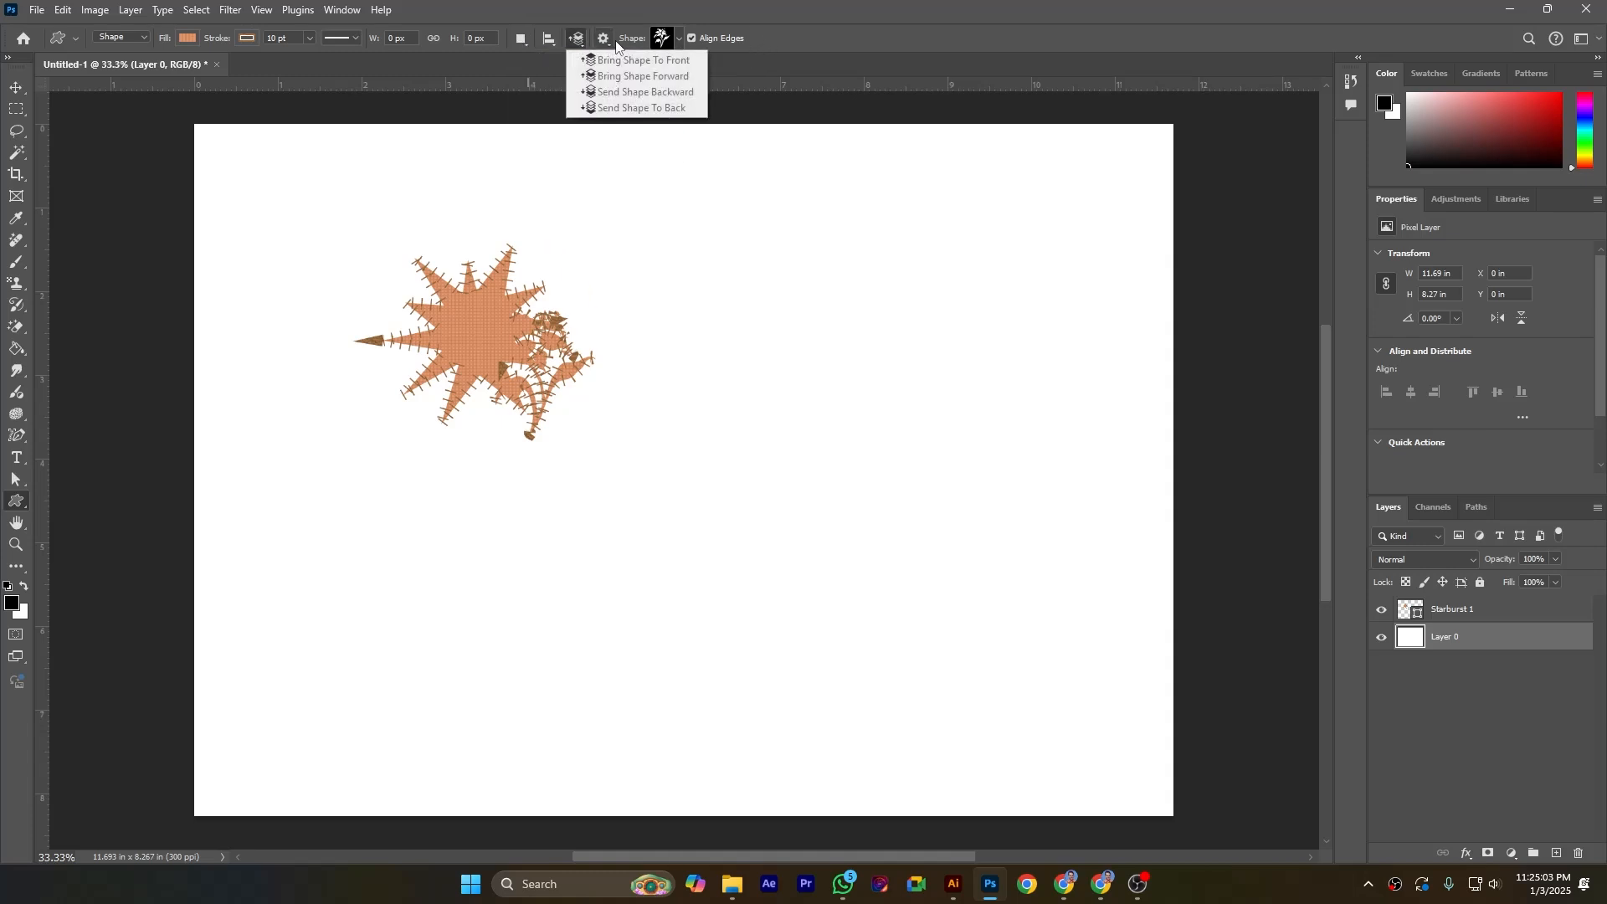
{"action": "left_click", "coordinate": [608, 42]}
{"action": "left_click", "coordinate": [608, 44]}
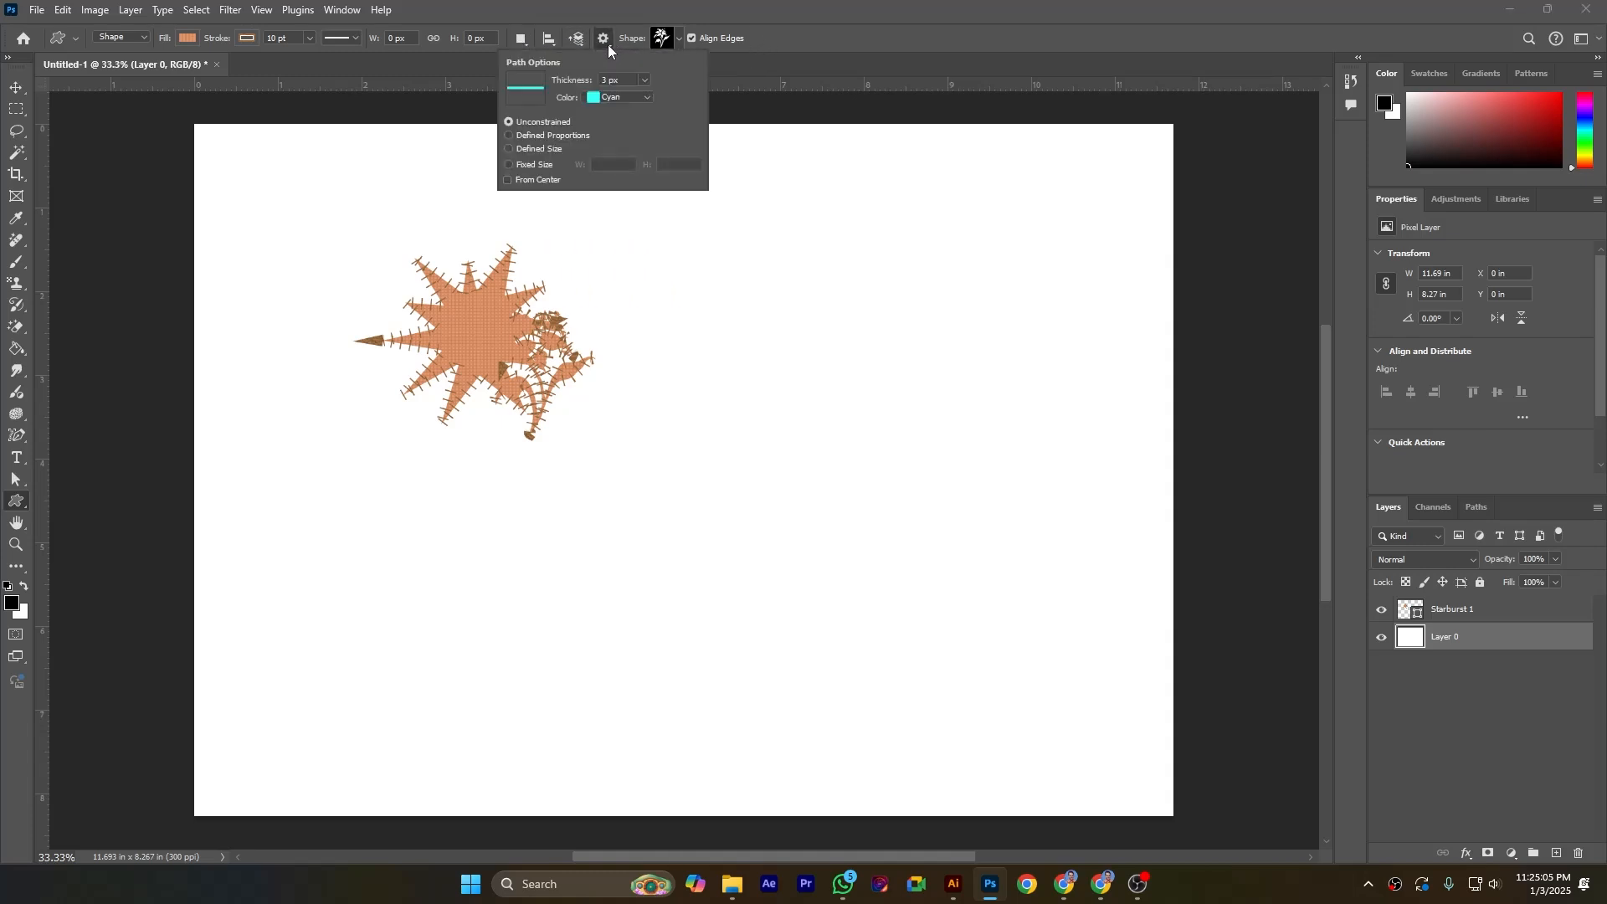
{"action": "left_click", "coordinate": [800, 37]}
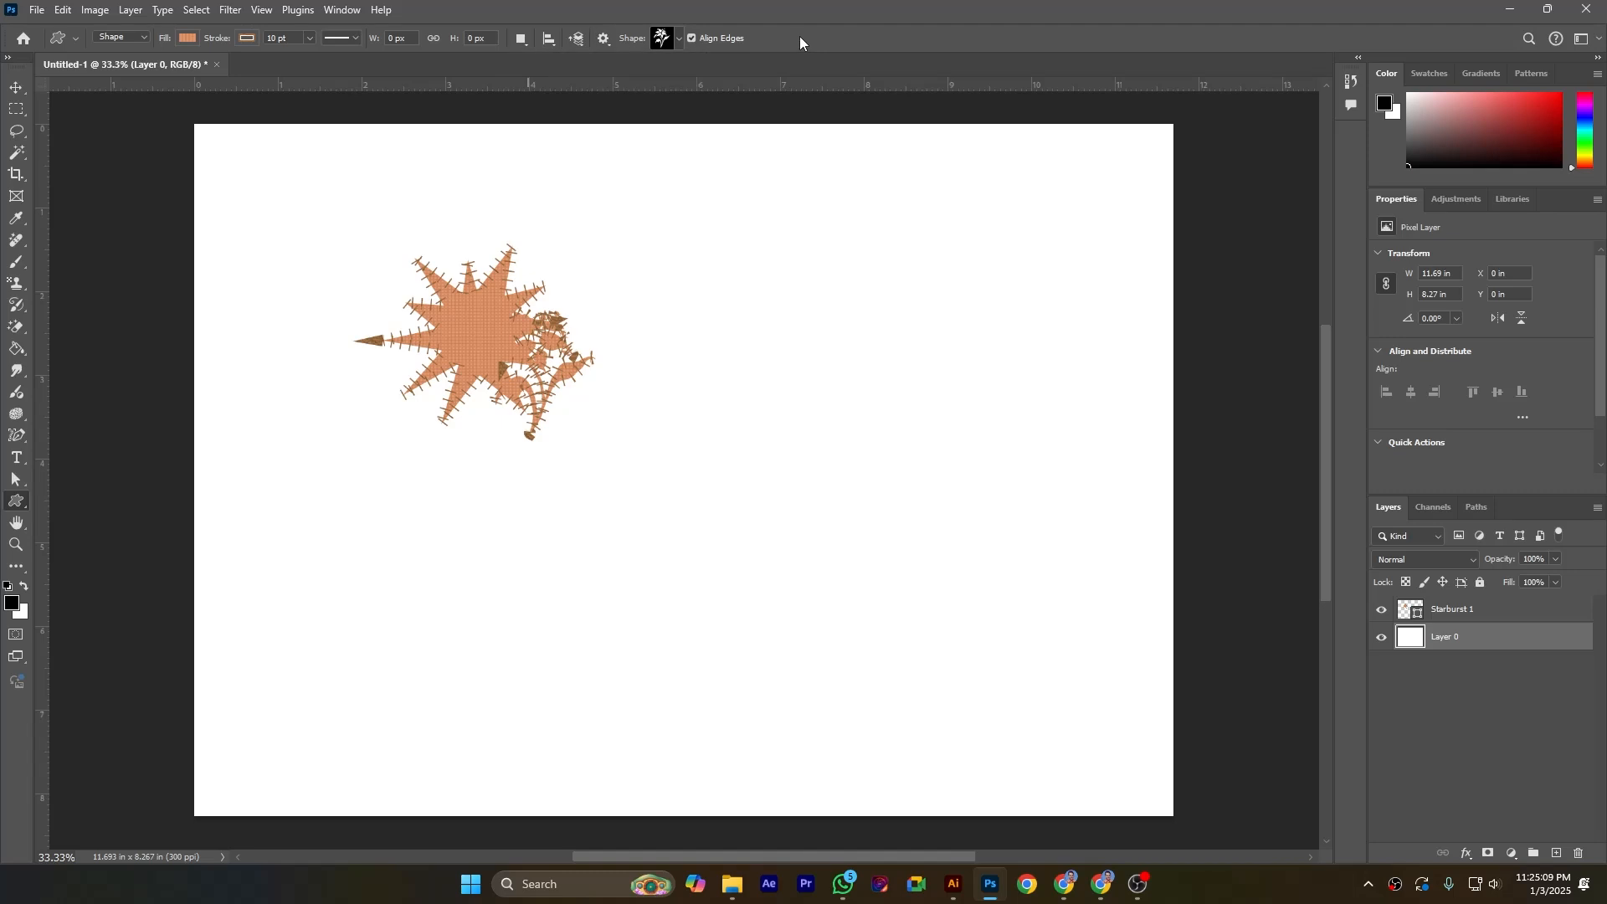
{"action": "left_click", "coordinate": [675, 35]}
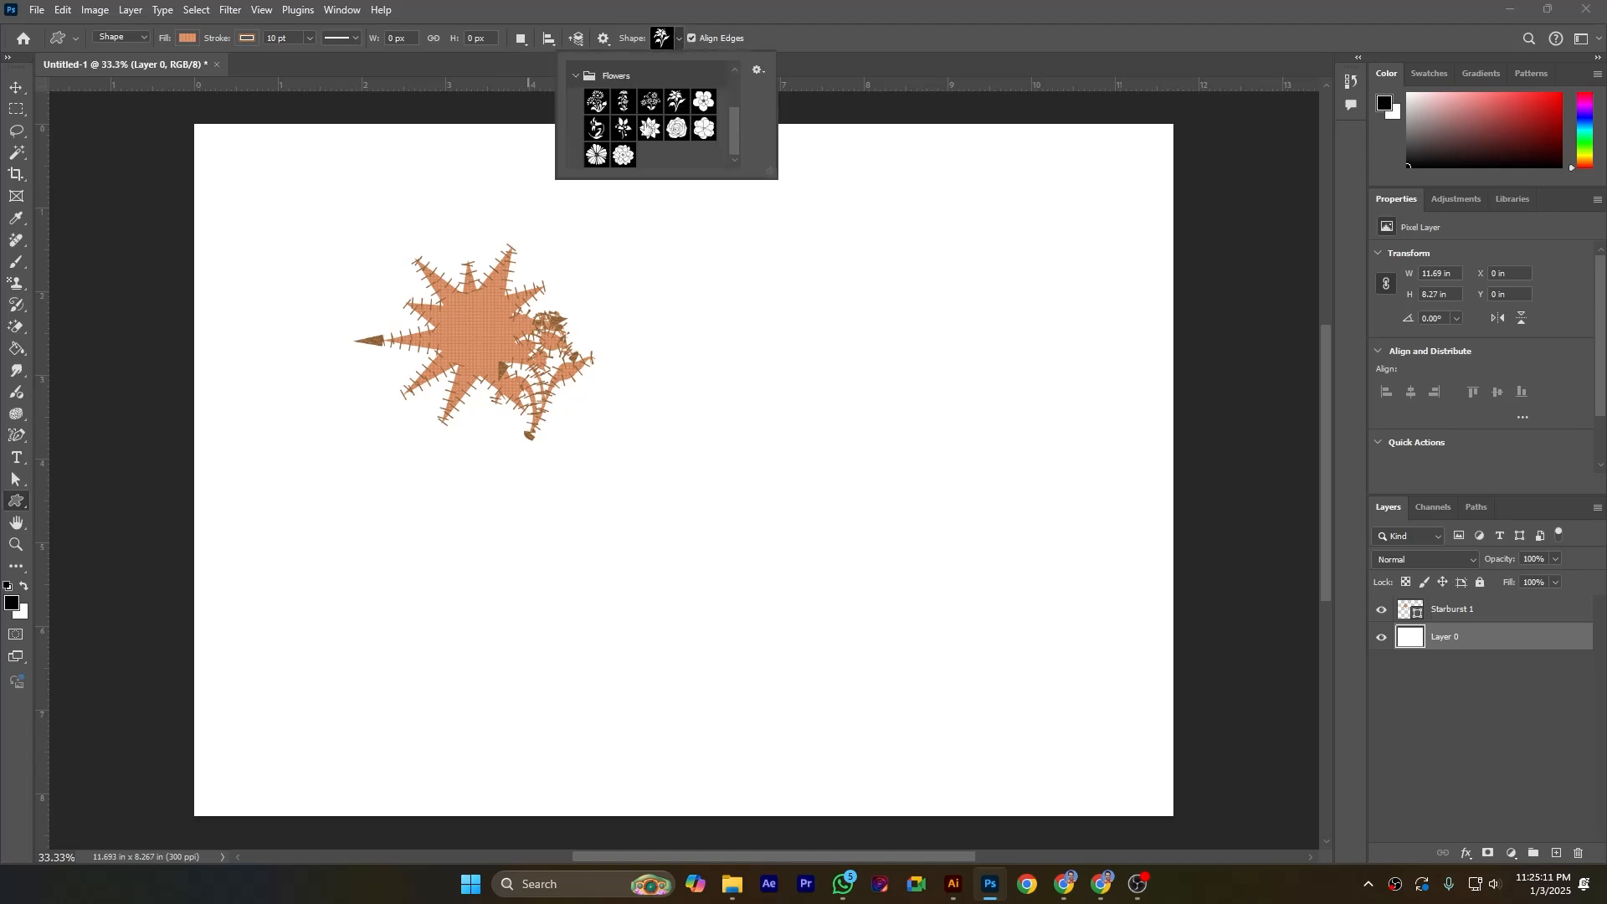
Step: Browse the shape sets in the custom shape picker, collapsing Flowers and opening and closing Leaf Trees
{"action": "left_click", "coordinate": [576, 75]}
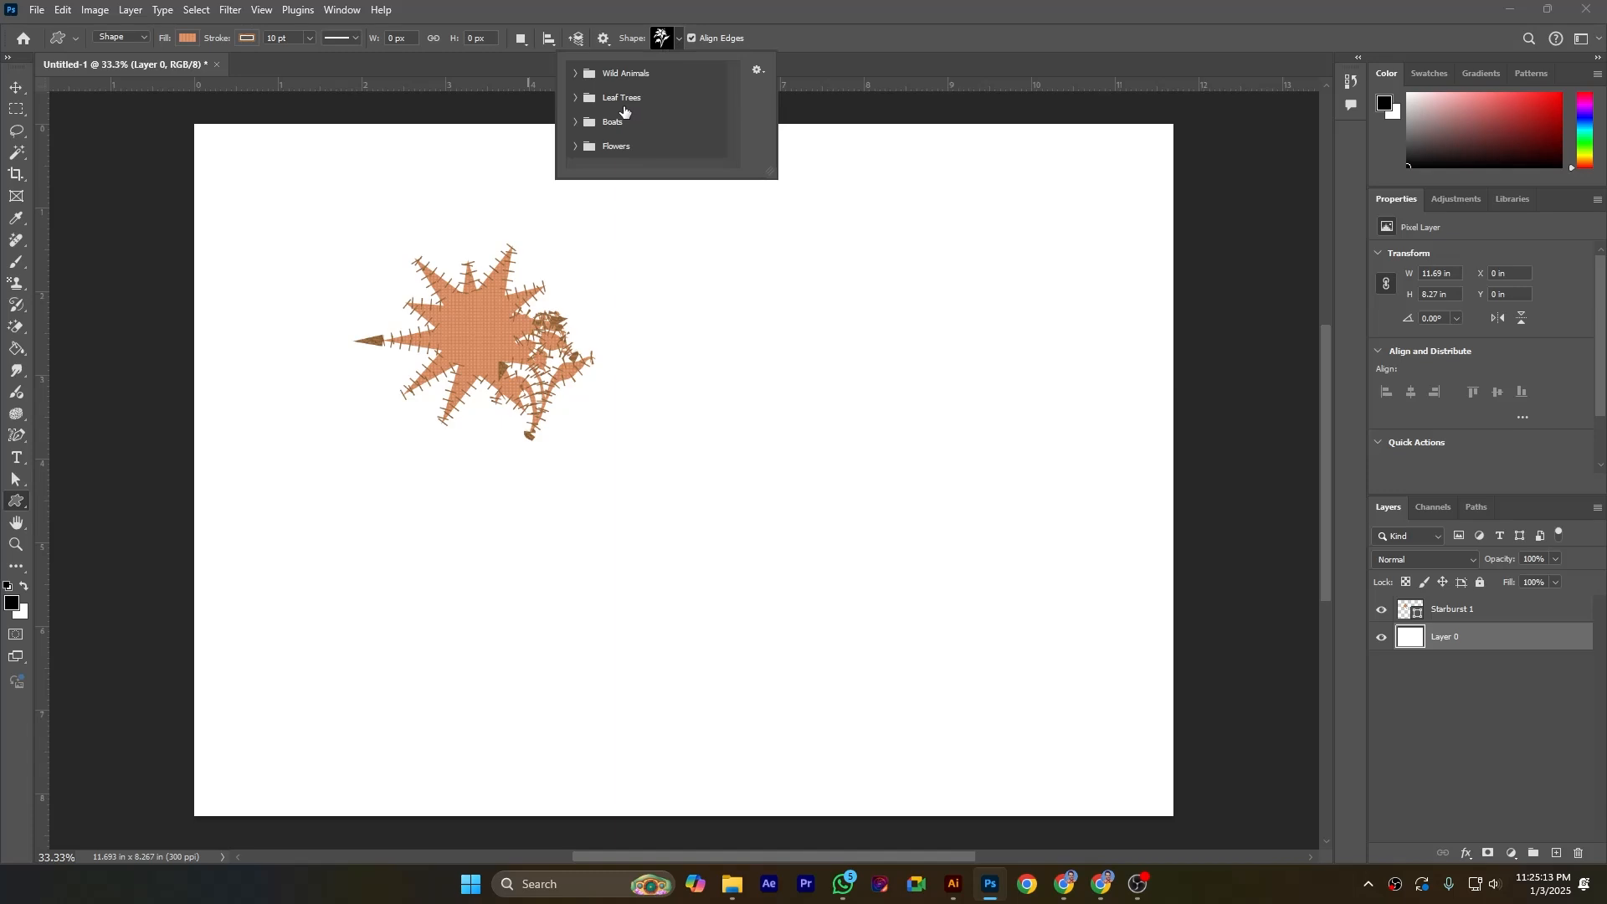
{"action": "left_click", "coordinate": [575, 98]}
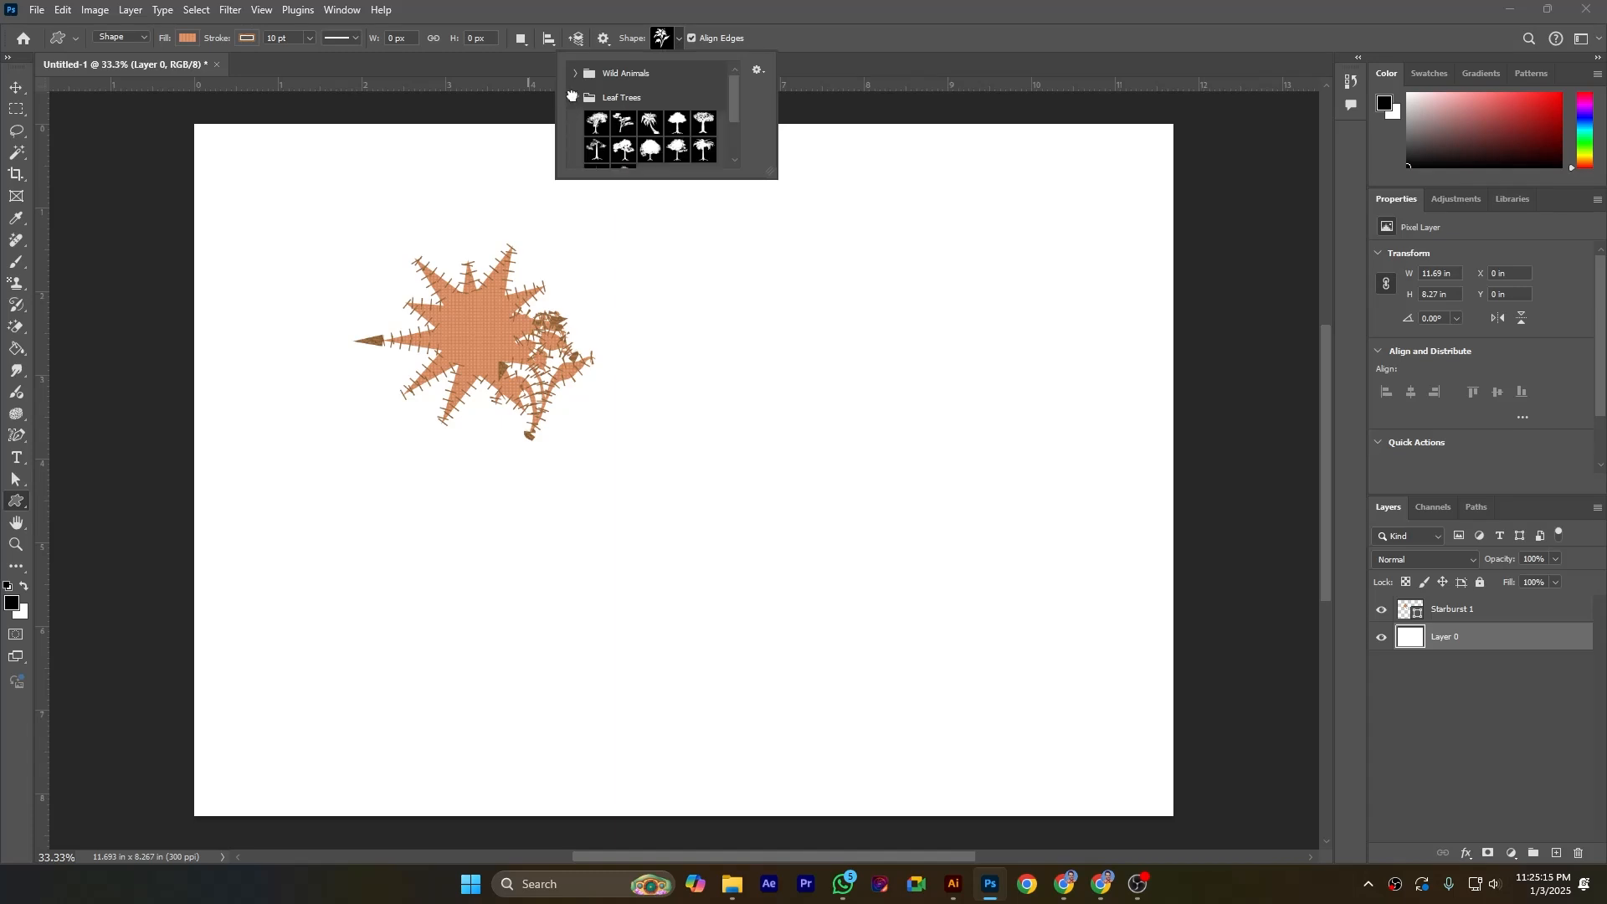
{"action": "left_click", "coordinate": [575, 98]}
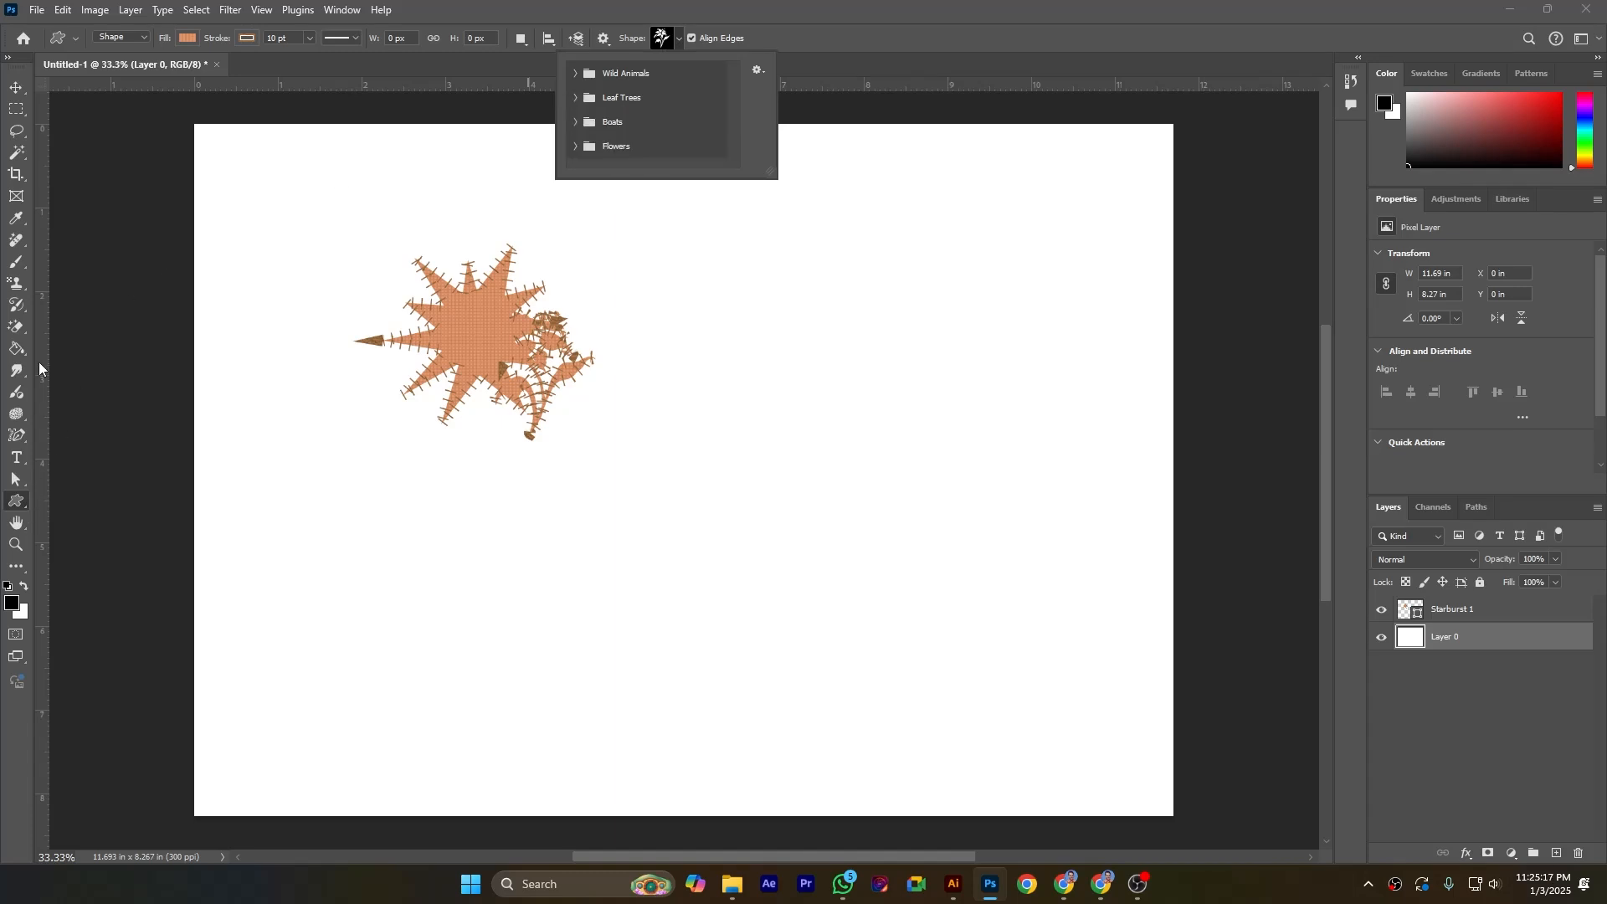
Step: Draw a closed five-pointed star-like path about 3.7 by 3.6 in with the Curvature Pen tool
{"action": "left_click", "coordinate": [20, 433]}
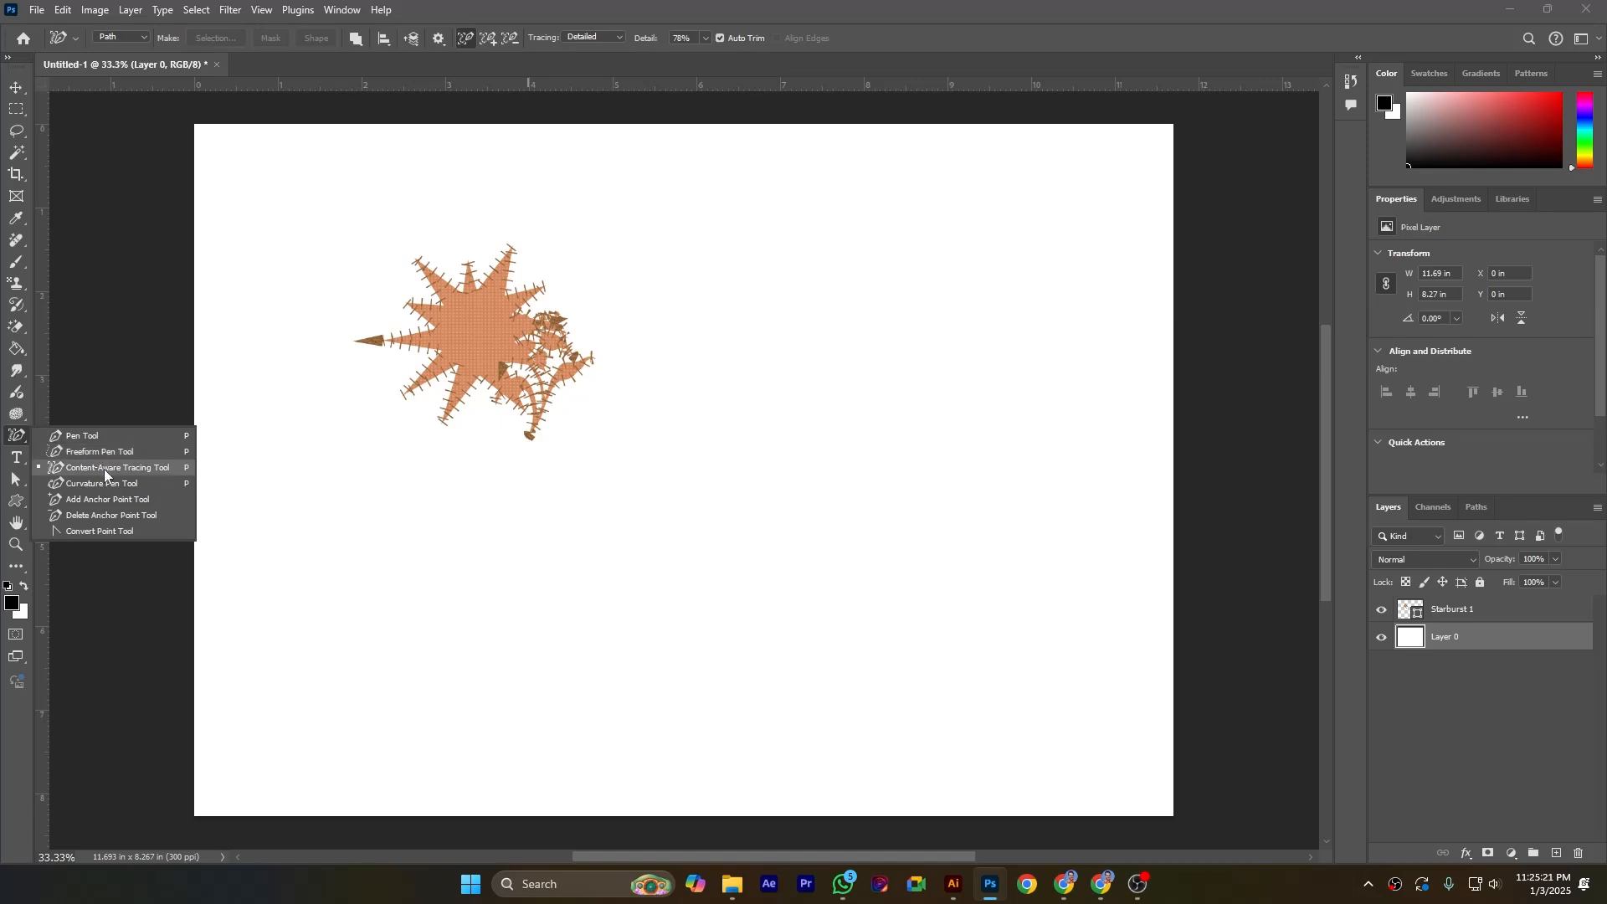
{"action": "left_click", "coordinate": [104, 468]}
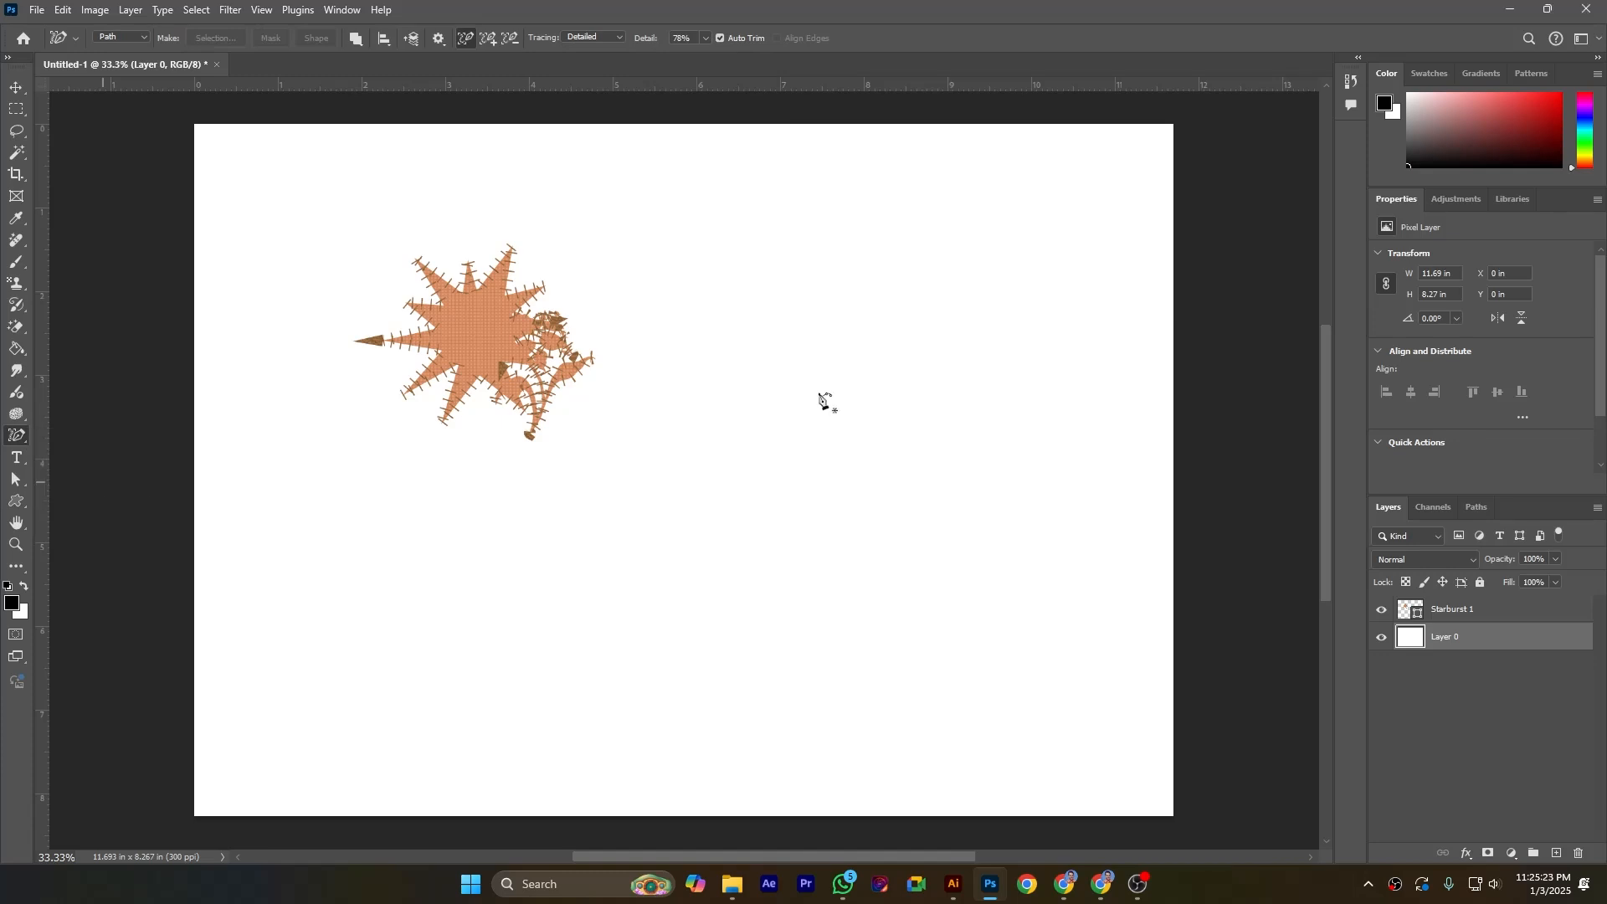
{"action": "left_click", "coordinate": [730, 347]}
{"action": "left_click", "coordinate": [779, 224]}
{"action": "left_click", "coordinate": [810, 351]}
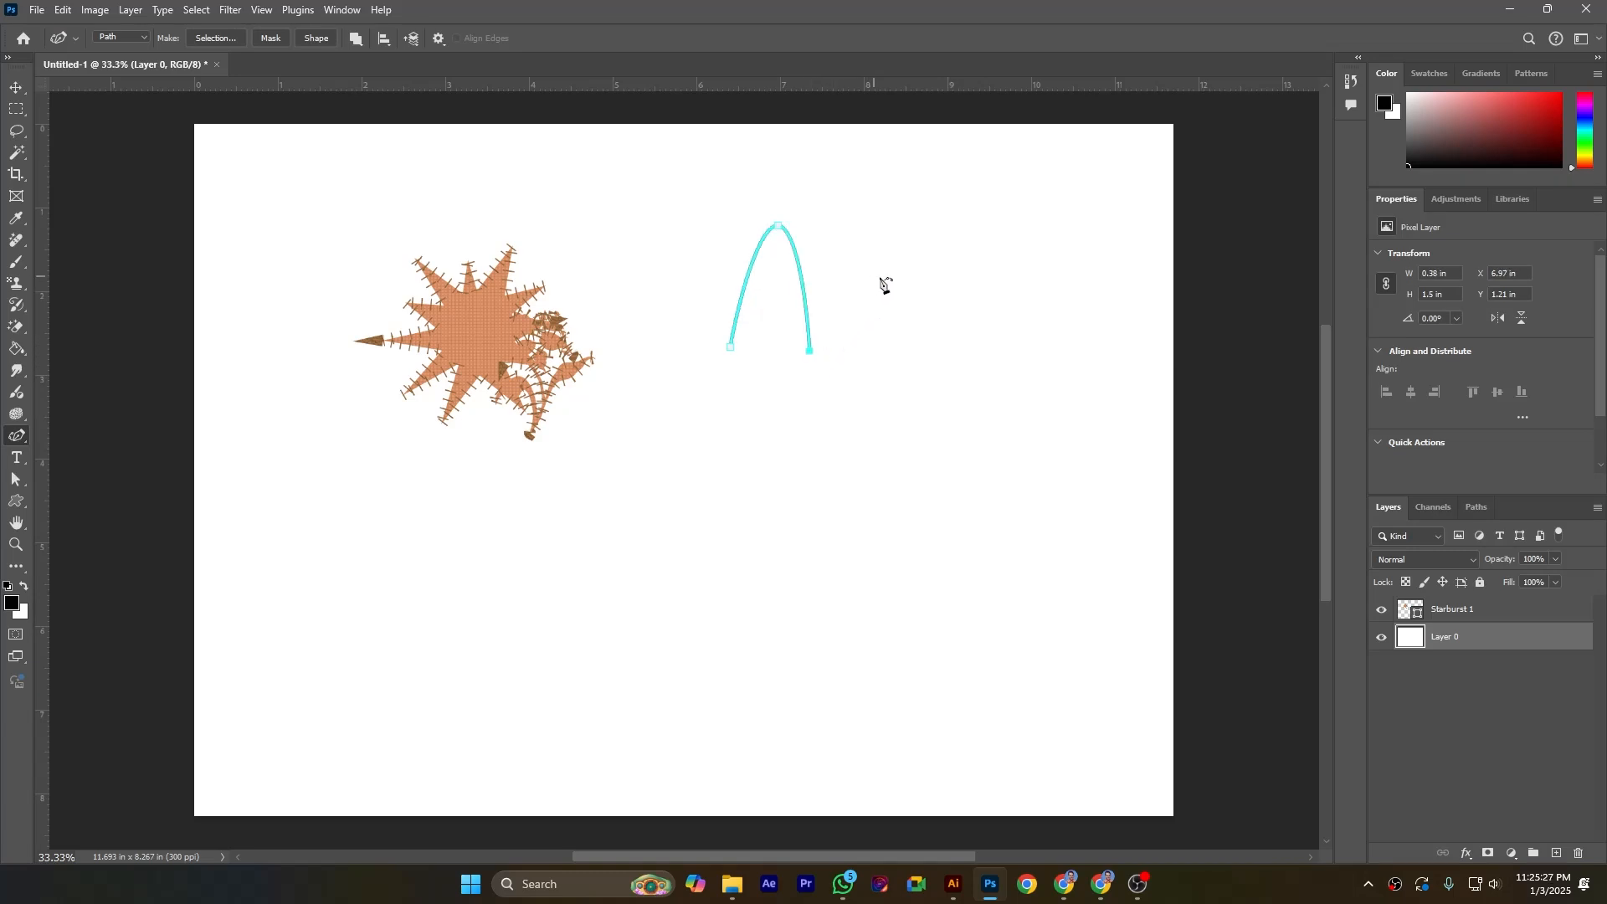
{"action": "left_click", "coordinate": [913, 278]}
{"action": "left_click", "coordinate": [843, 416]}
{"action": "left_click", "coordinate": [905, 496]}
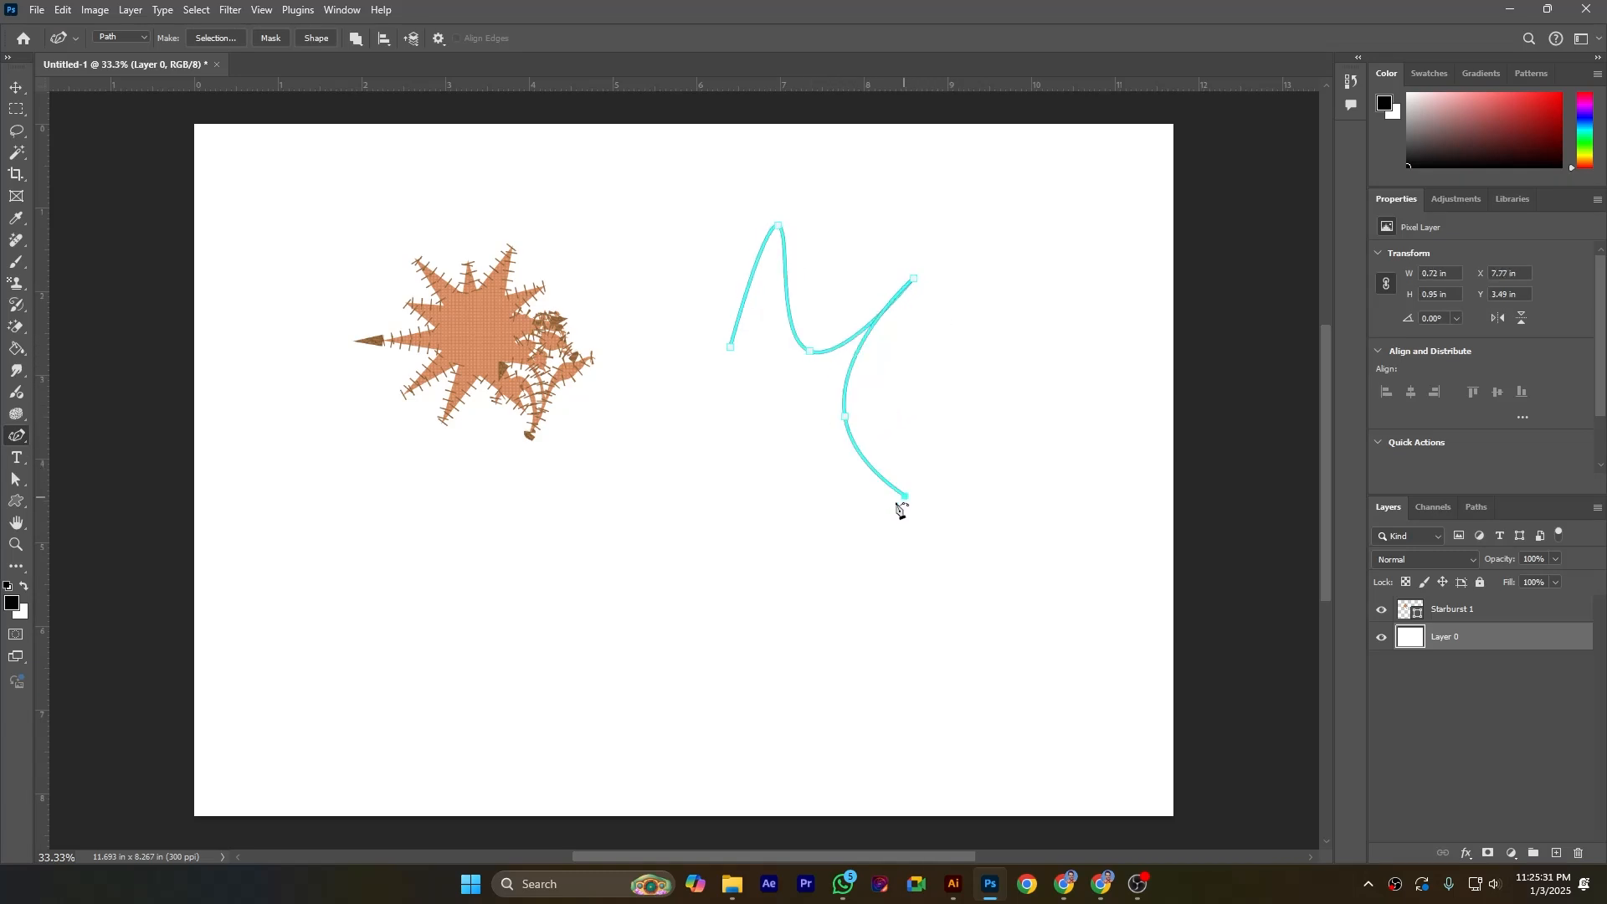
{"action": "left_click", "coordinate": [771, 489]}
{"action": "left_click", "coordinate": [649, 530]}
{"action": "left_click", "coordinate": [703, 429]}
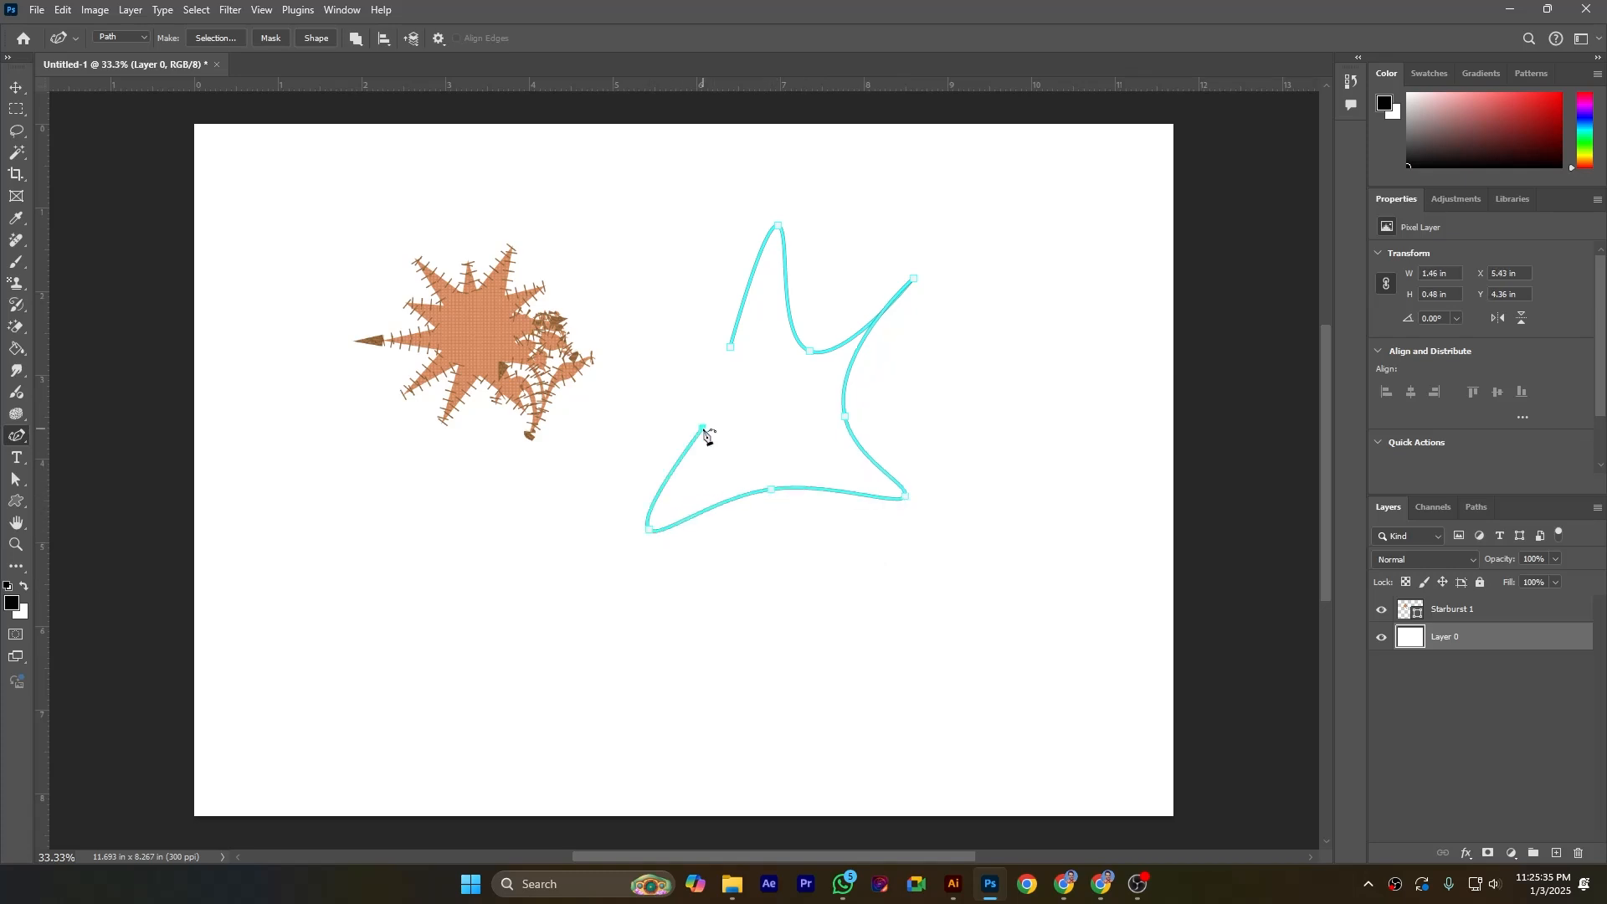
{"action": "left_click", "coordinate": [606, 402]}
{"action": "left_click", "coordinate": [730, 346]}
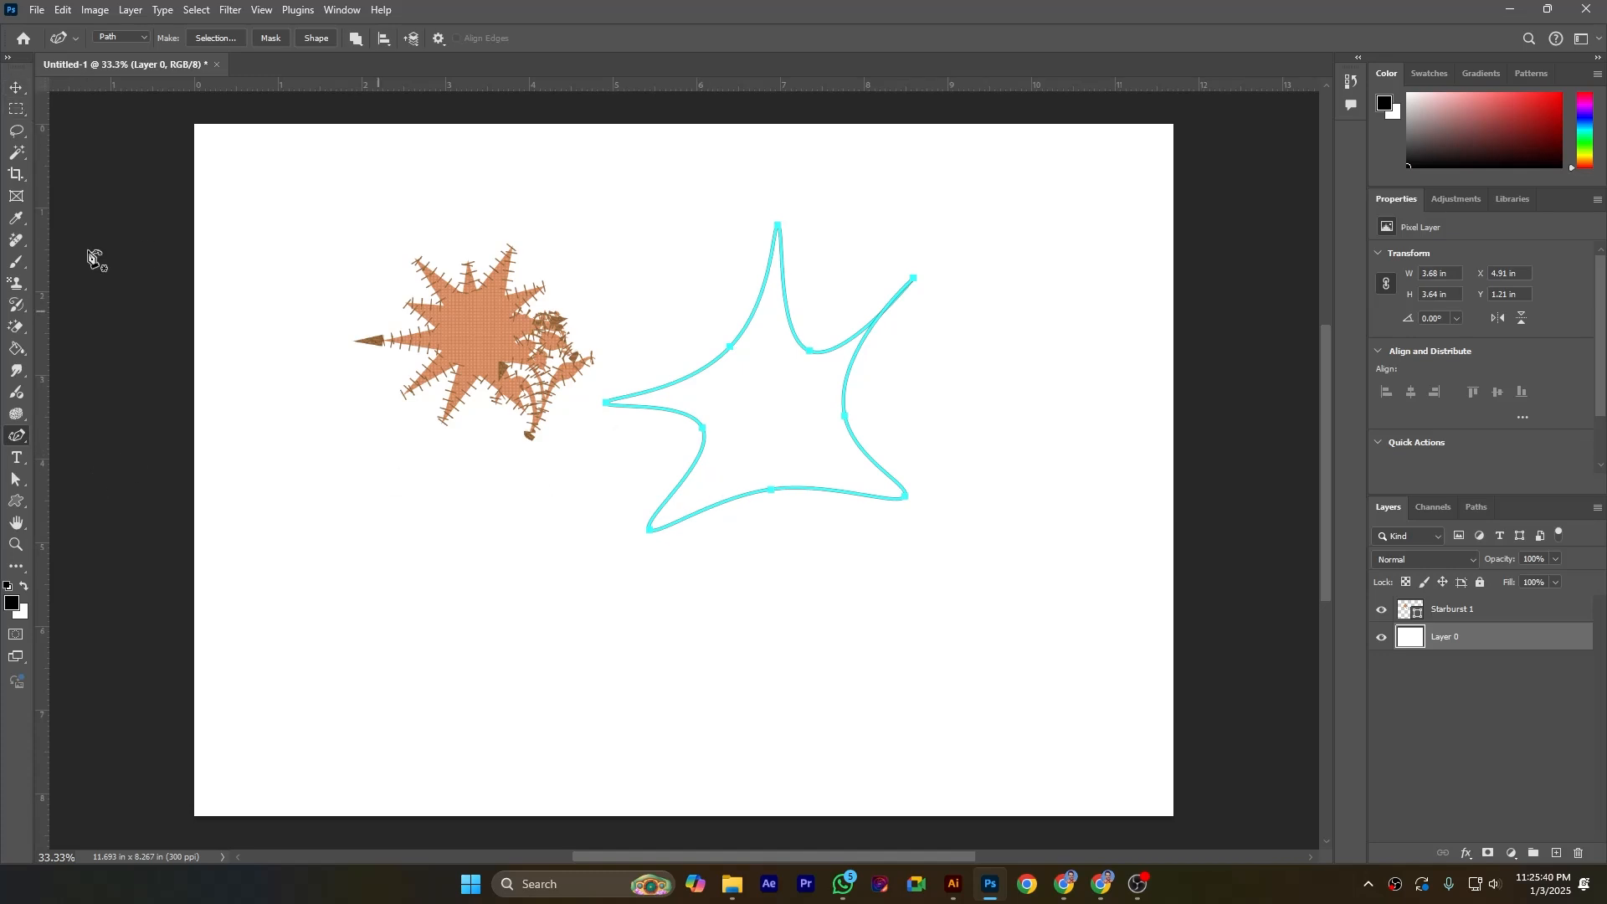
Step: Define the drawn path as a new custom shape named design shape
{"action": "left_click", "coordinate": [16, 87]}
{"action": "left_click", "coordinate": [25, 485]}
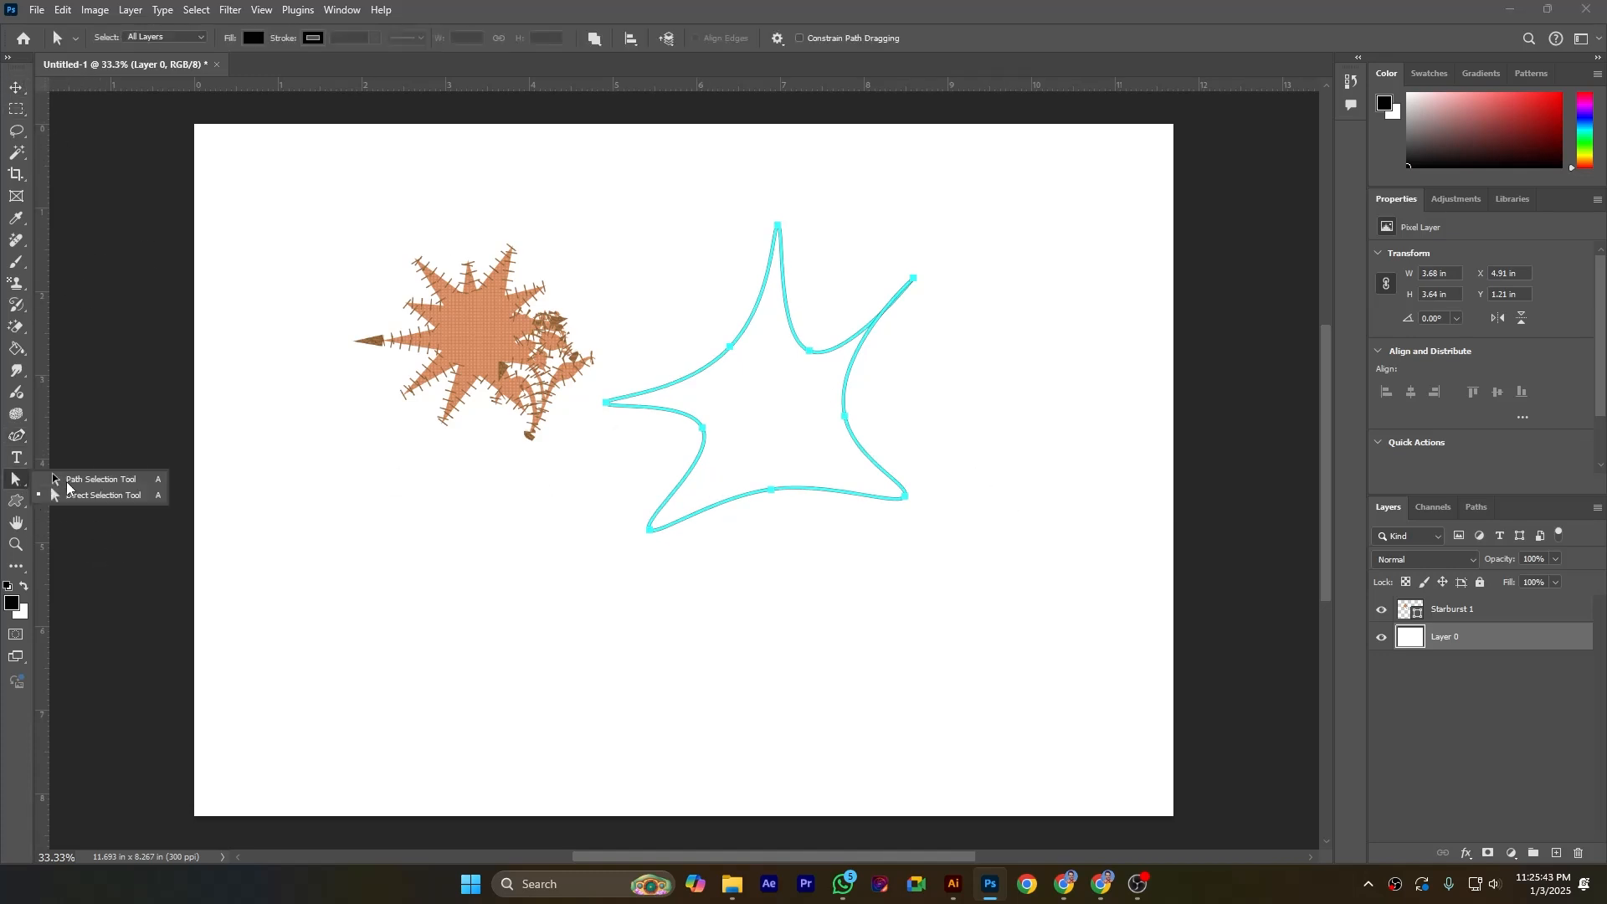
{"action": "left_click", "coordinate": [98, 493]}
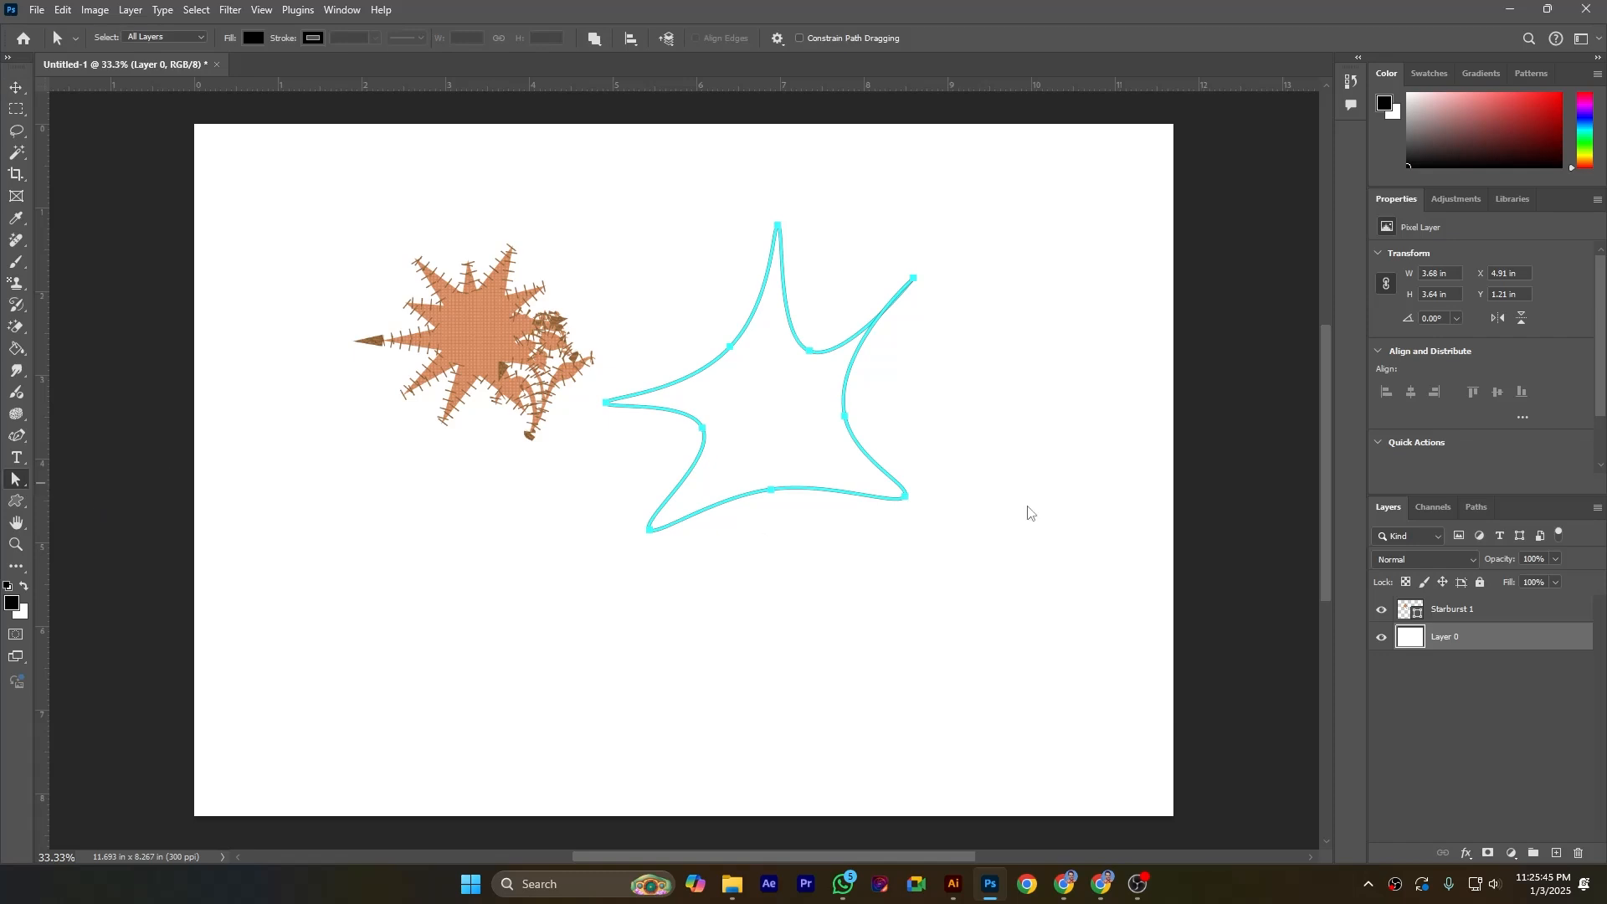
{"action": "right_click", "coordinate": [868, 453]}
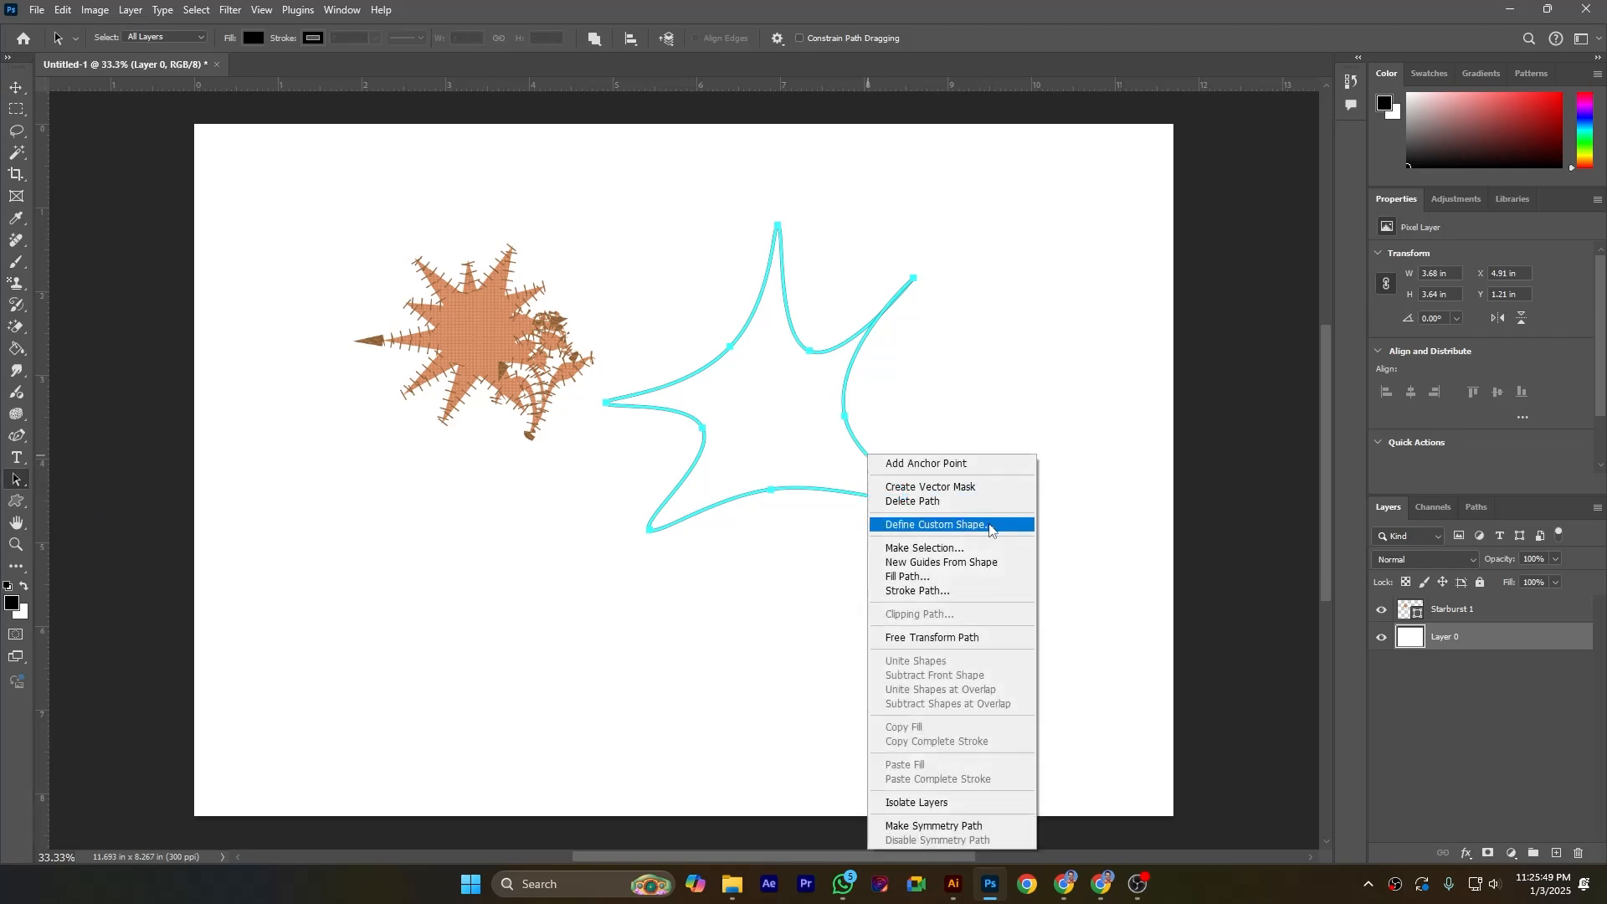
{"action": "left_click", "coordinate": [912, 524]}
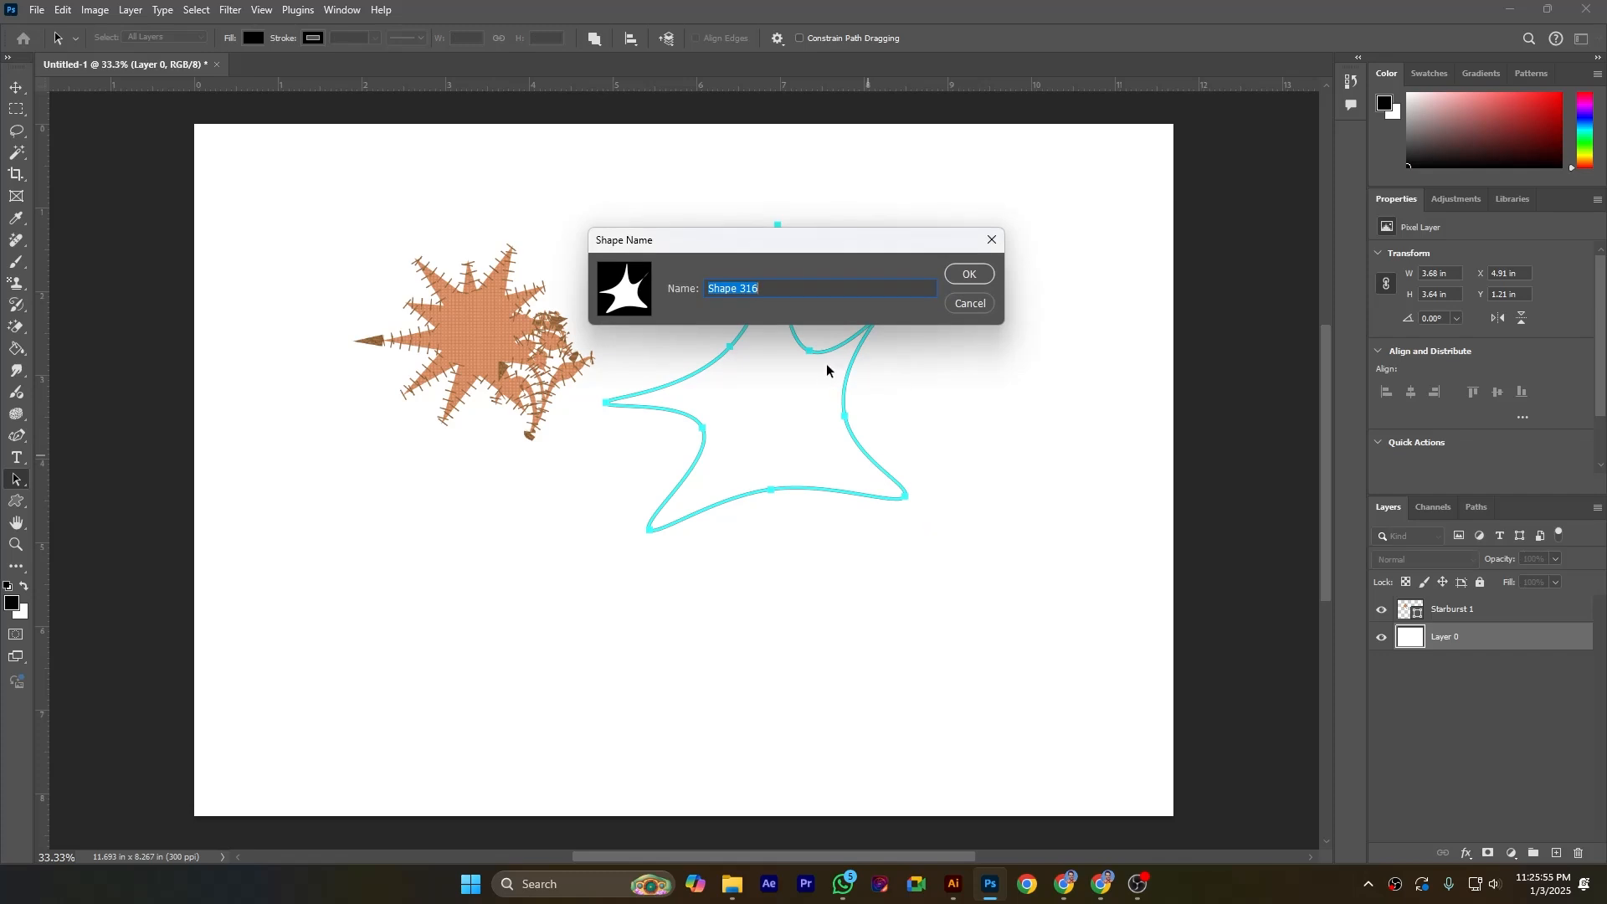
{"action": "type", "text": "eis"}
{"action": "type", "text": "sign shape"}
{"action": "left_click", "coordinate": [959, 279]}
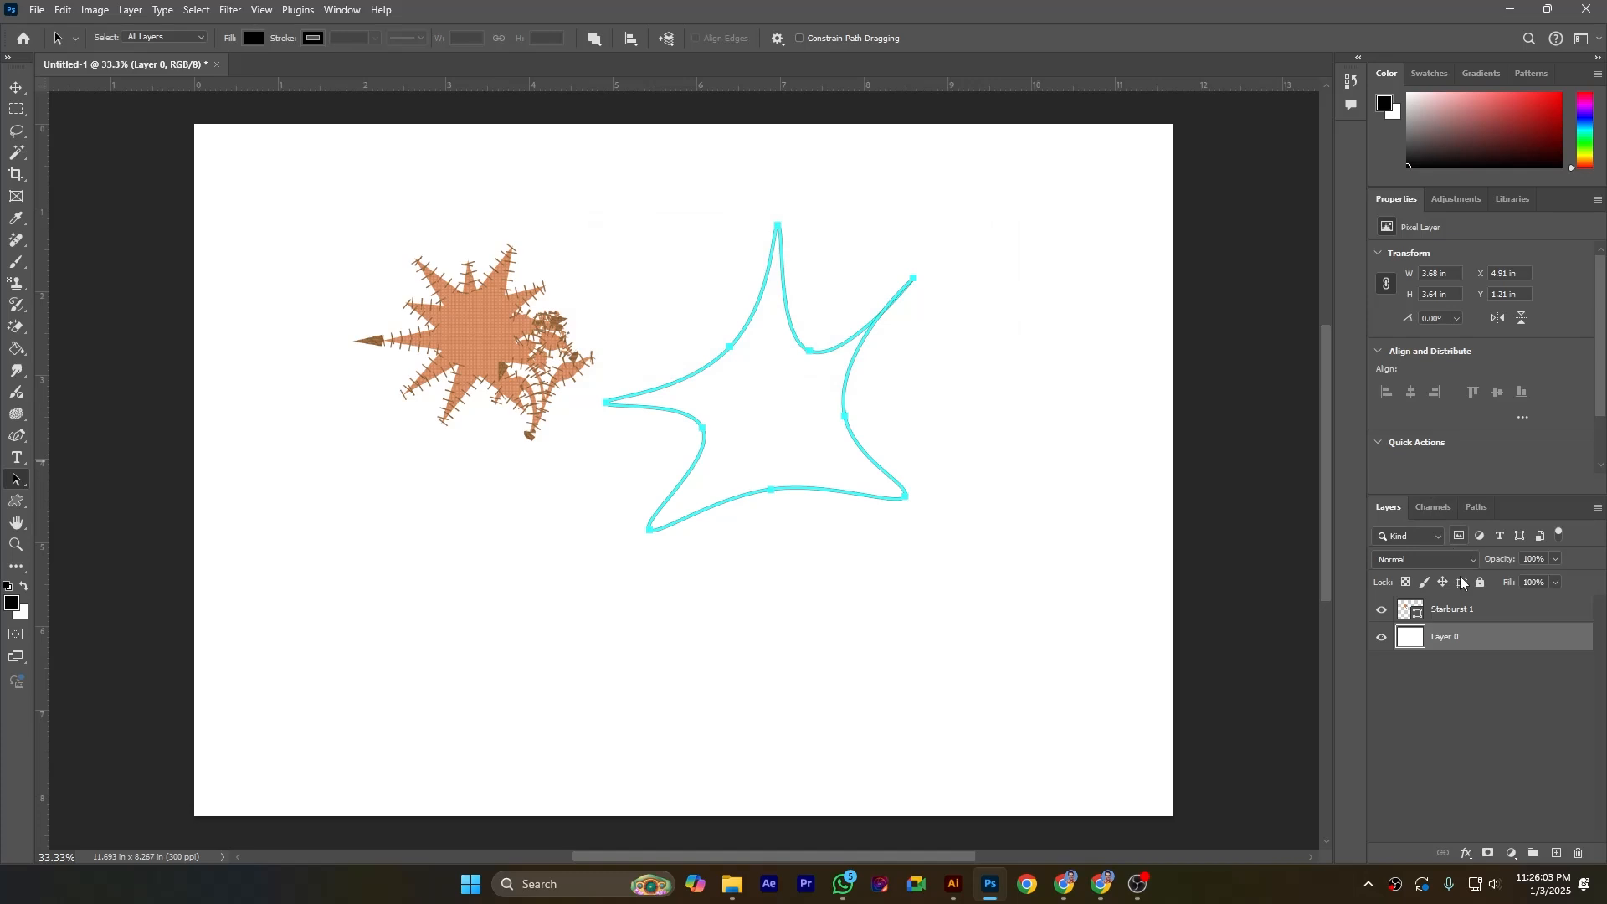
Step: Draw the design shape with the Custom Shape tool, about 2.25 by 2.71 in, right of the starburst
{"action": "left_click", "coordinate": [1461, 611]}
{"action": "left_click", "coordinate": [1434, 638]}
{"action": "left_click", "coordinate": [811, 309]}
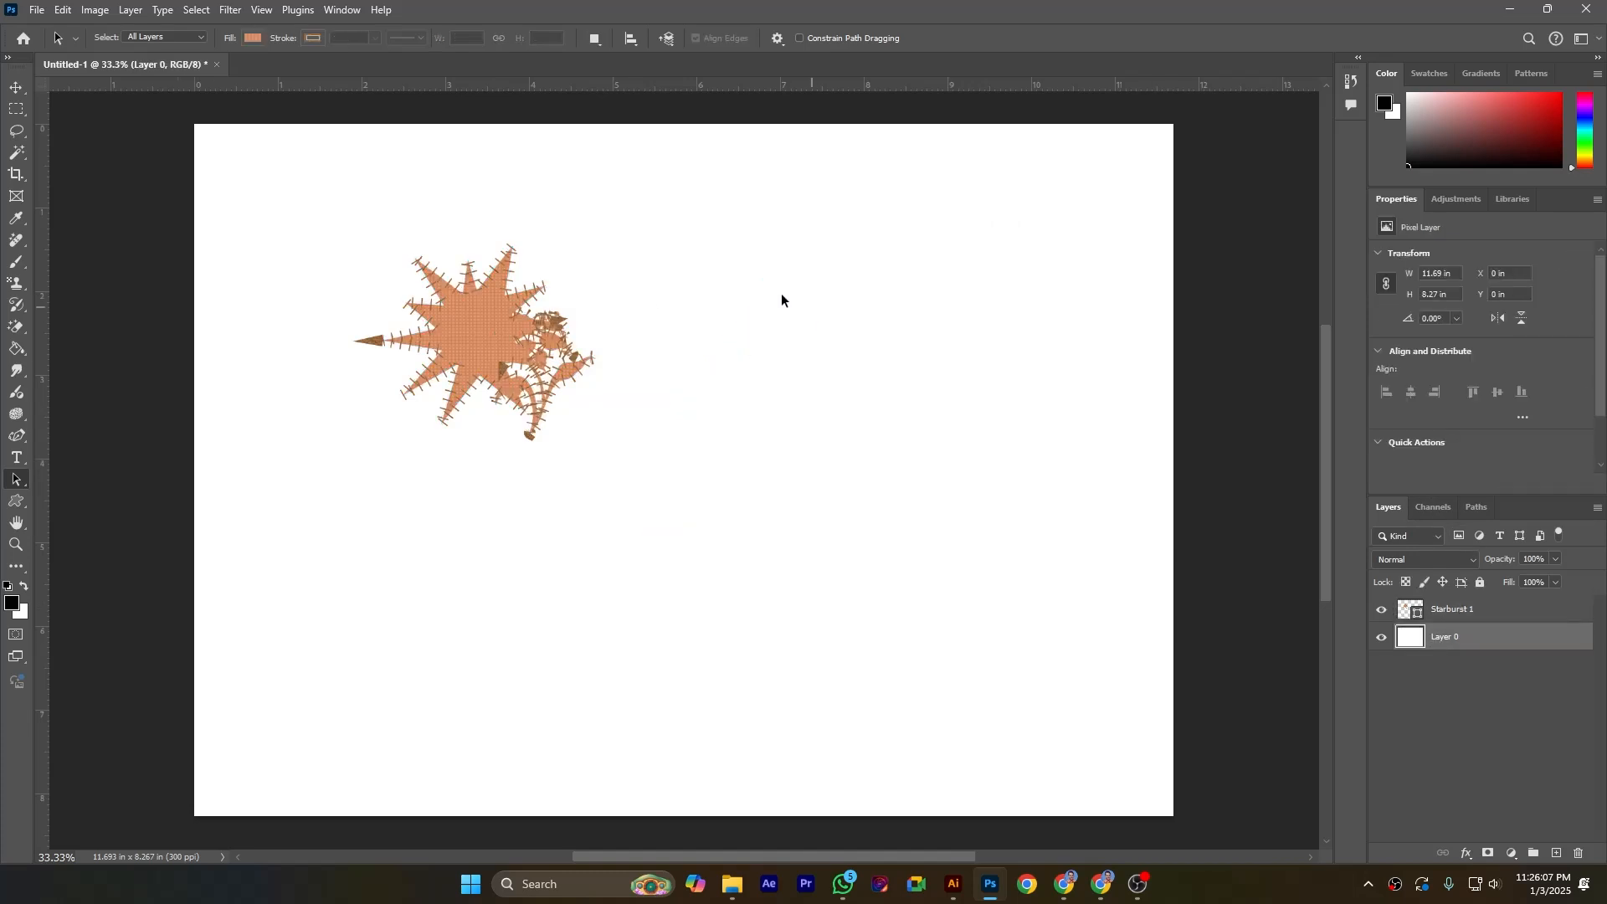
{"action": "left_click", "coordinate": [16, 501]}
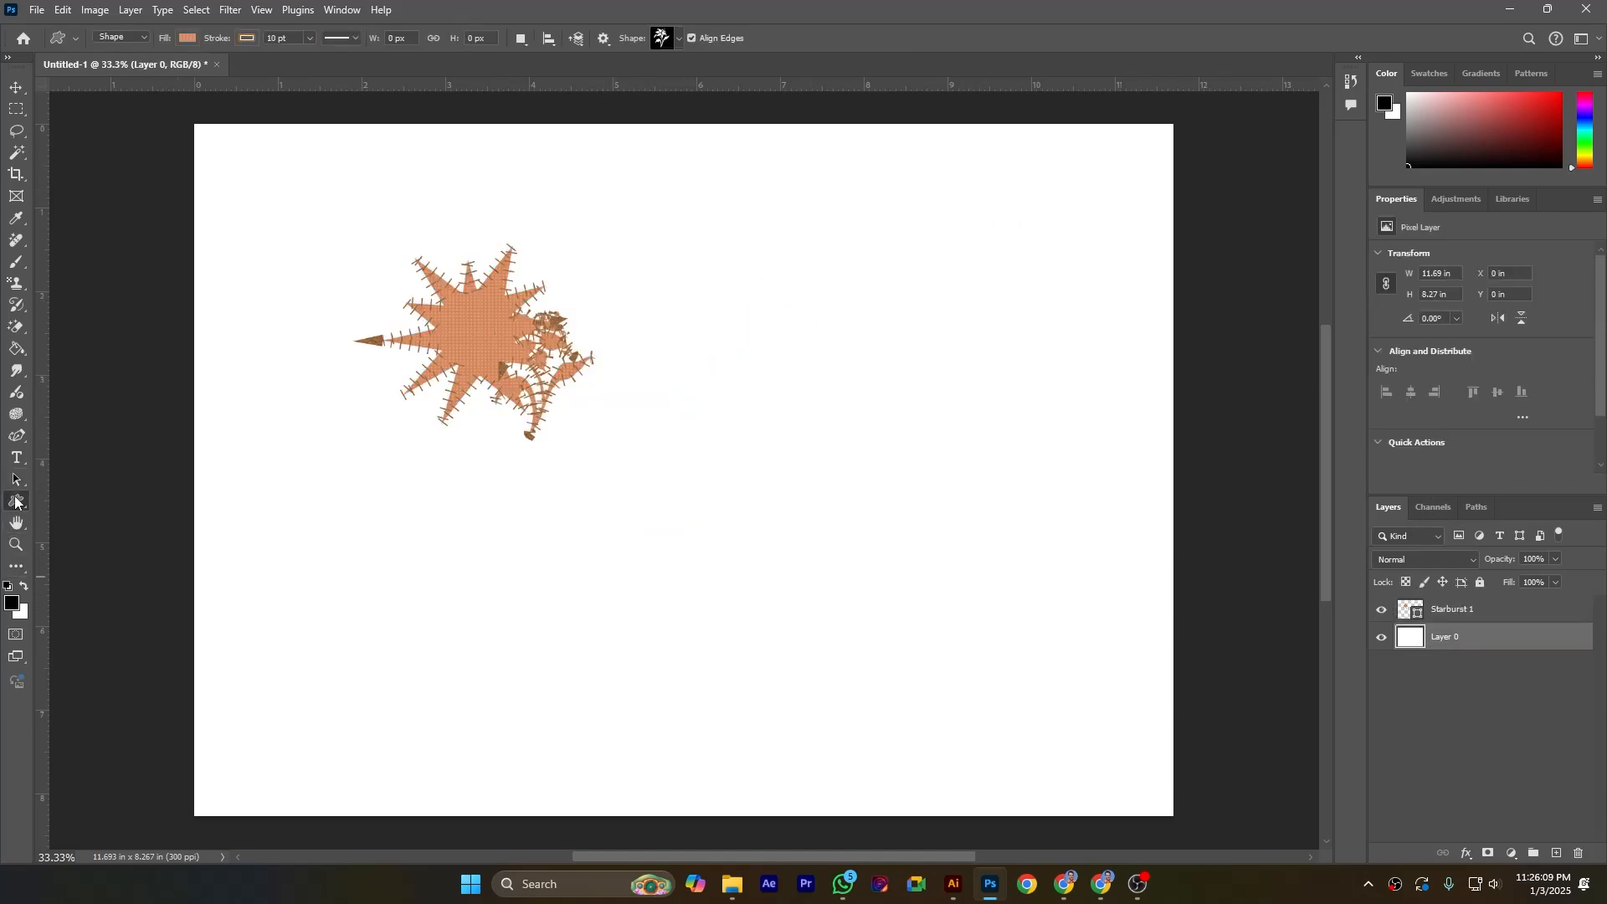
{"action": "left_click", "coordinate": [677, 38]}
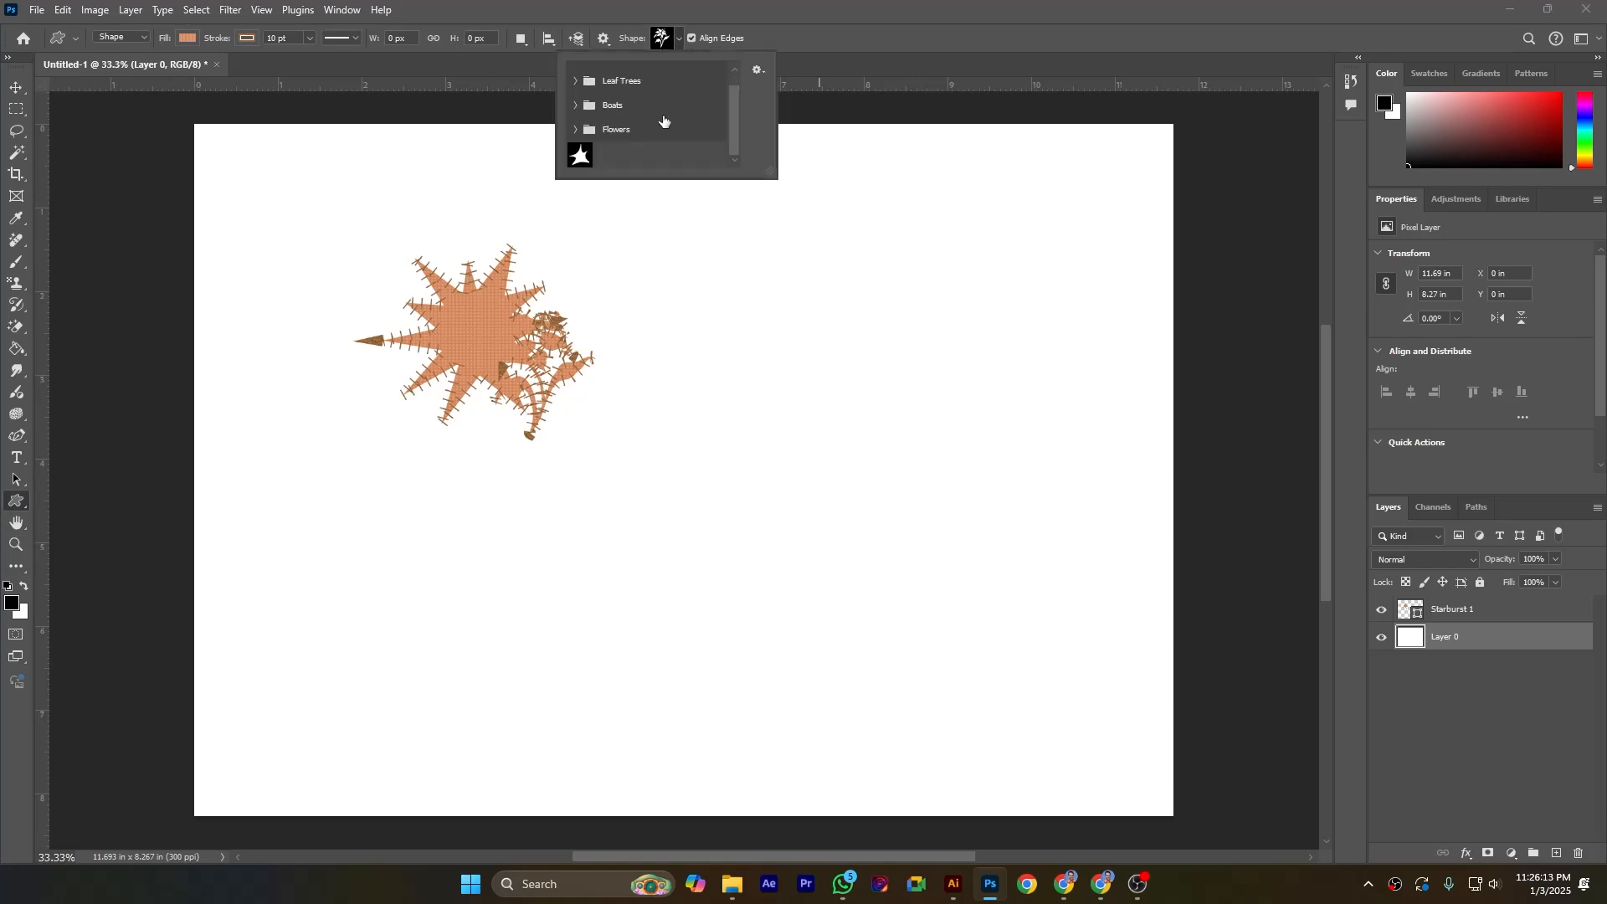
{"action": "left_click", "coordinate": [580, 160]}
{"action": "left_click_drag", "start_coordinate": [777, 369], "coordinate": [962, 584]}
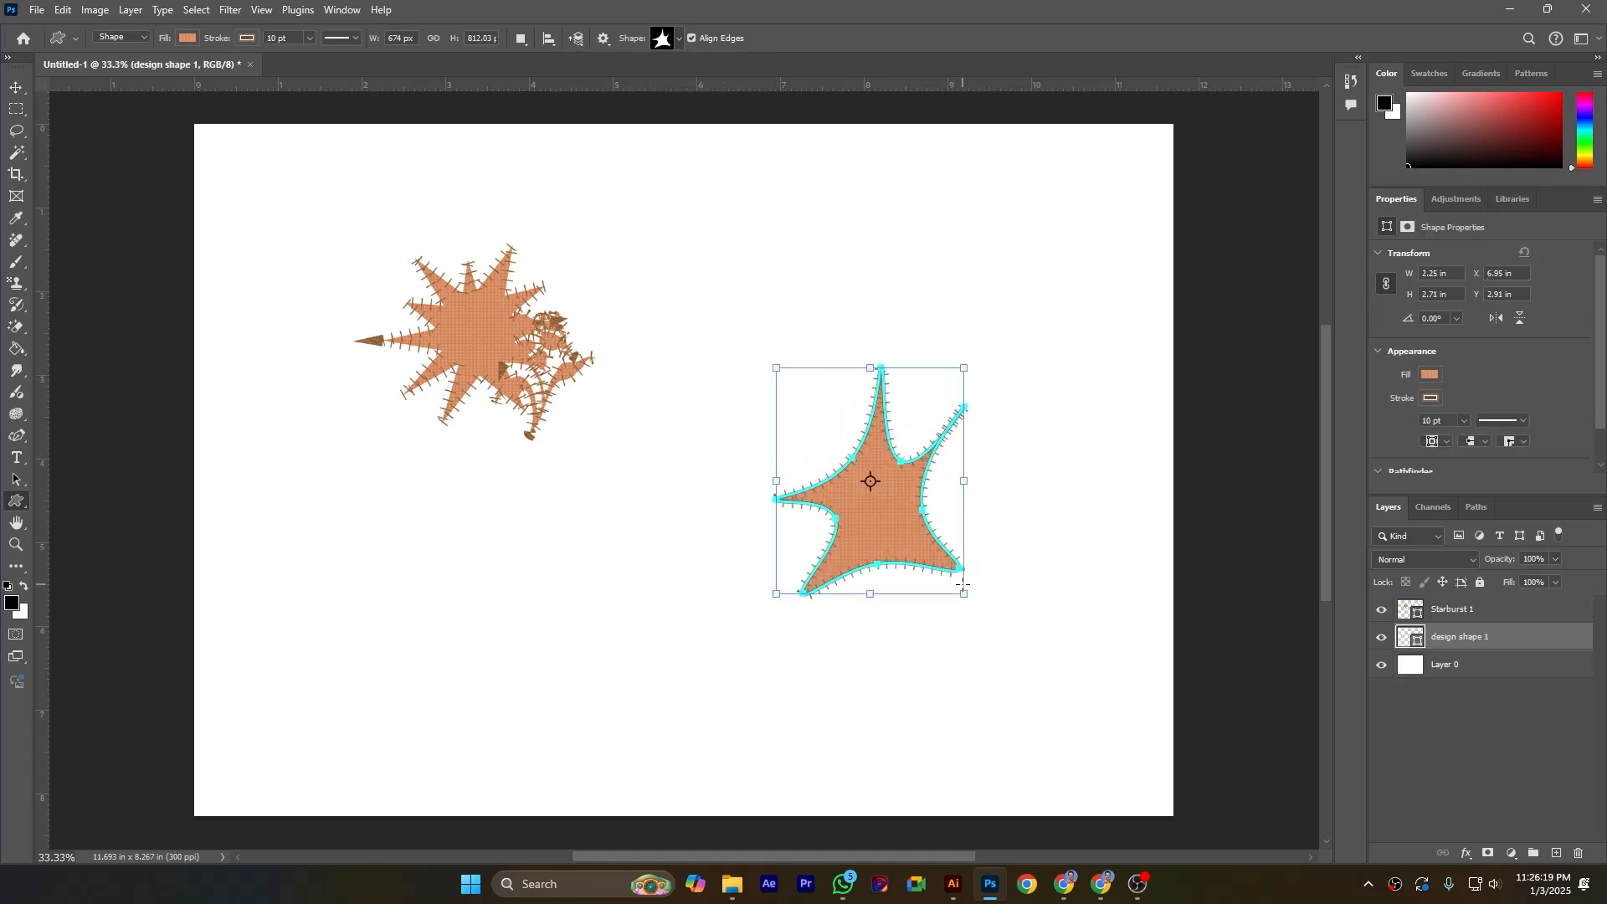